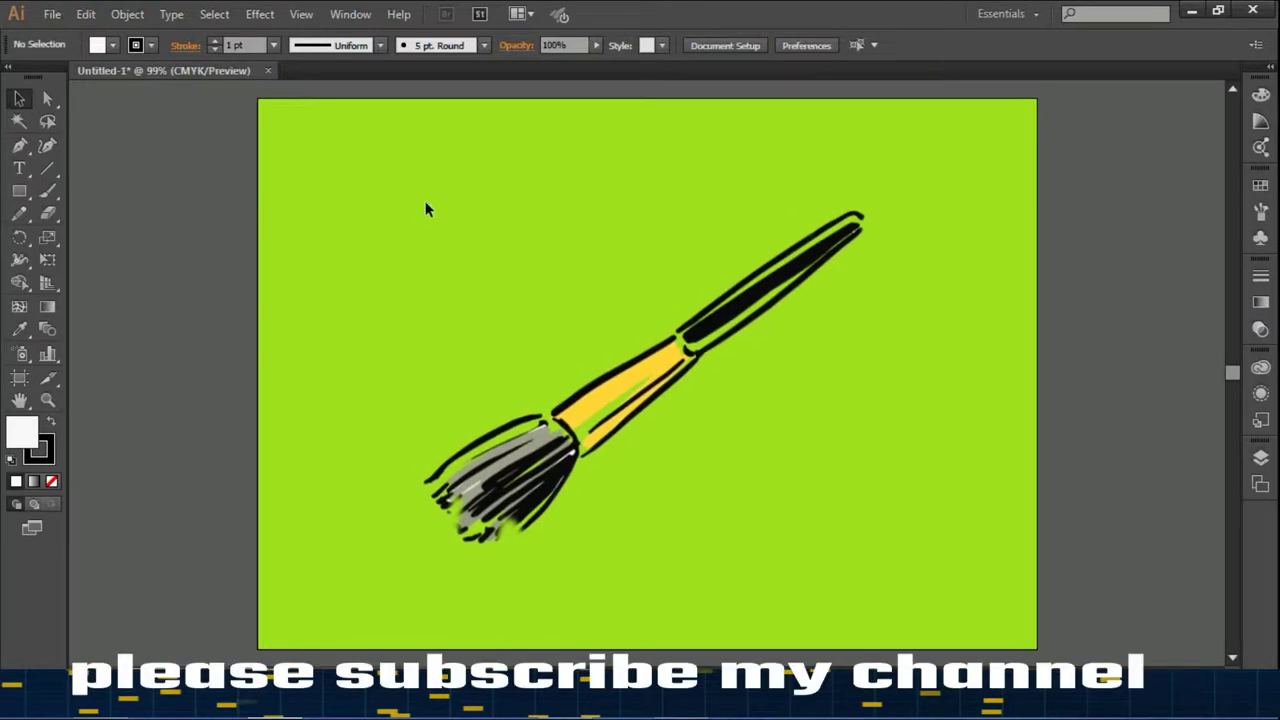
Browse the shape tools flyout and pick the Rectangle Tool (M)
left_click(20, 195)
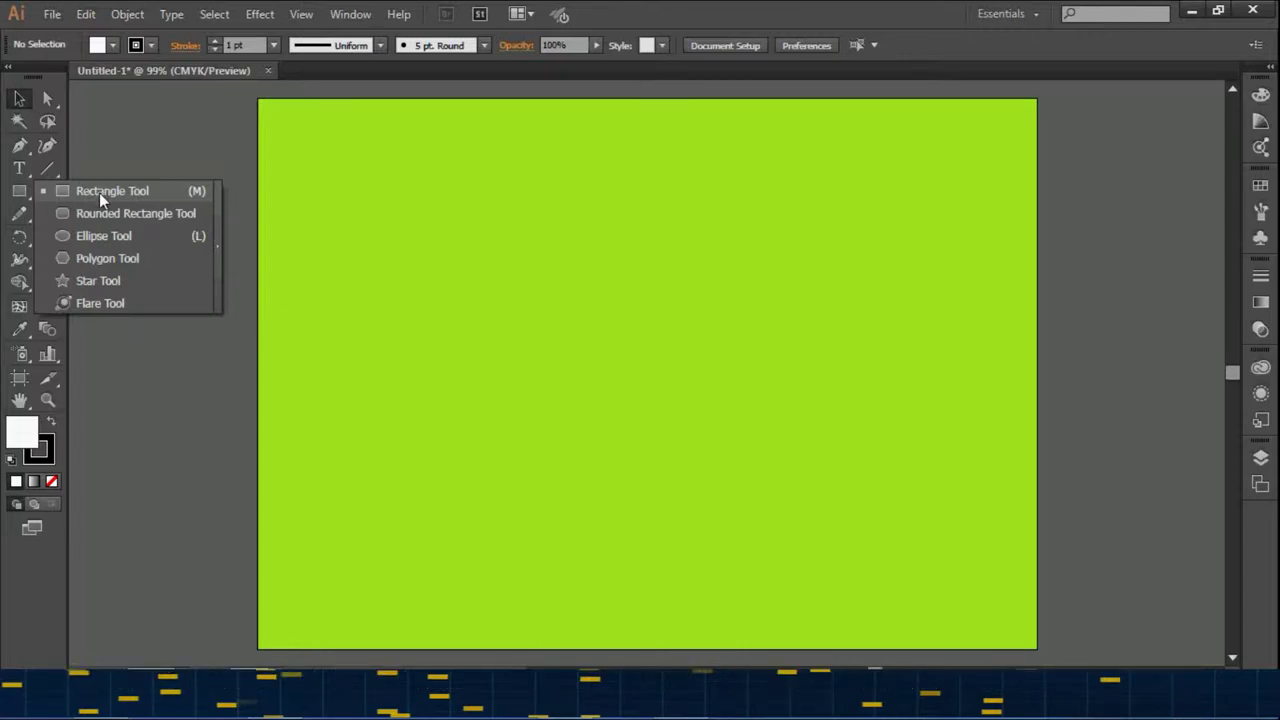
left_click(343, 209)
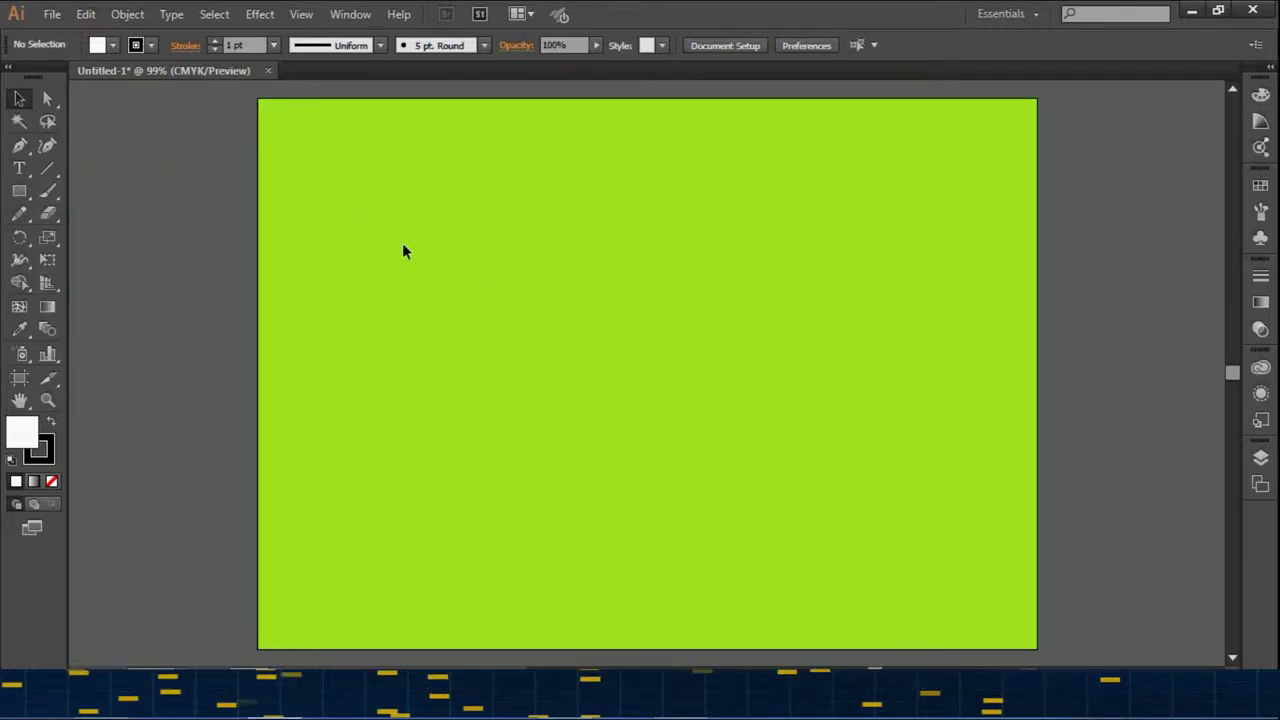
key("m")
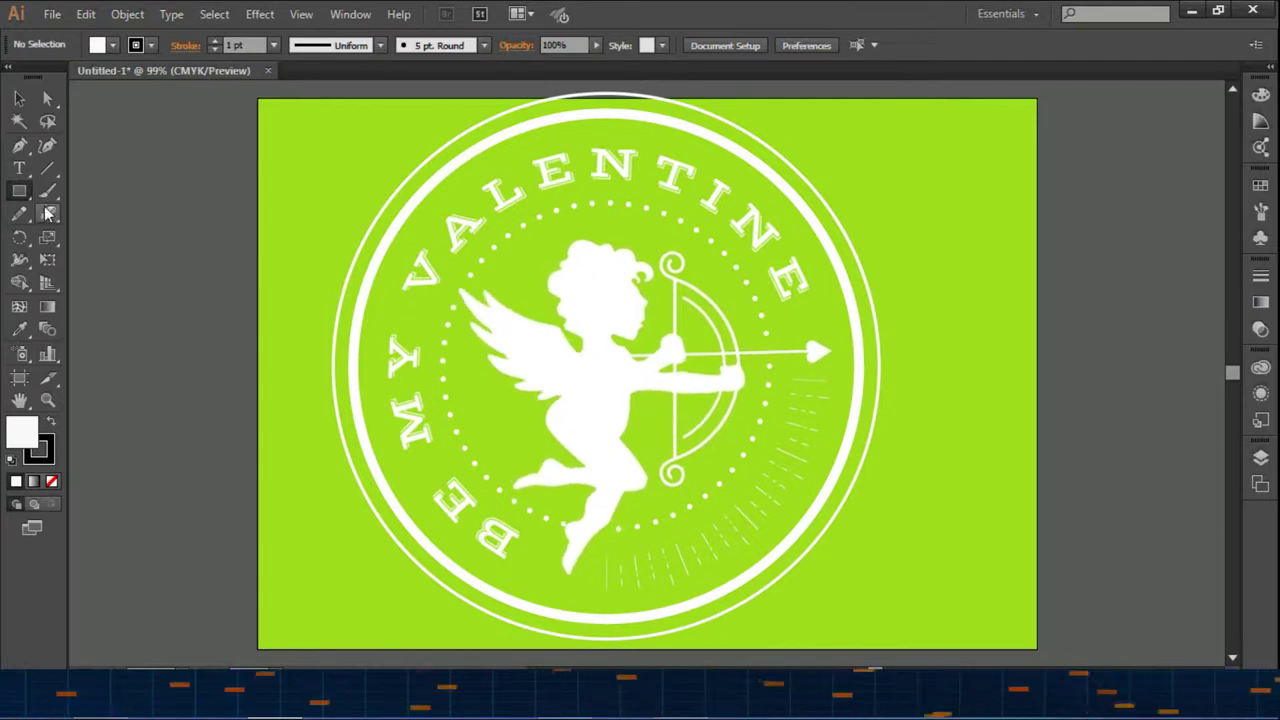
left_click_drag(19, 190, 120, 188)
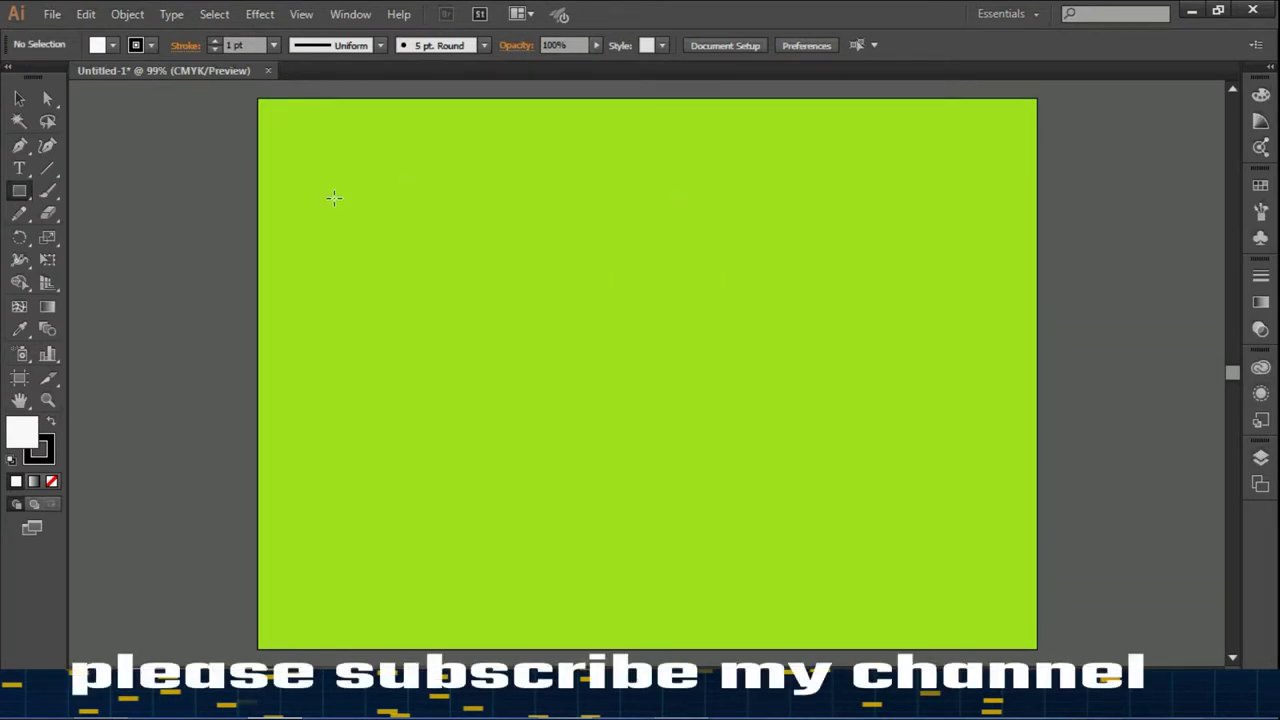
Draw a rectangle in the artboard's upper left with a 4 pt stroke
left_click_drag(334, 198, 664, 434)
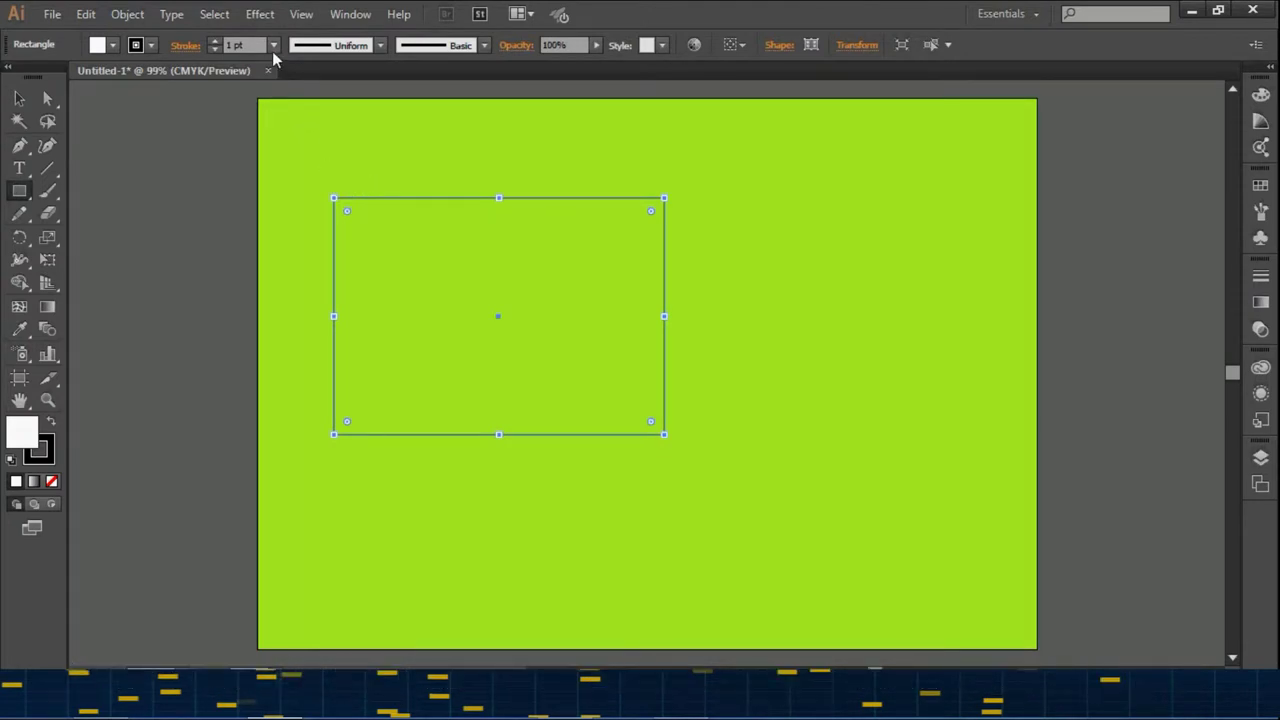
left_click(273, 45)
left_click(291, 188)
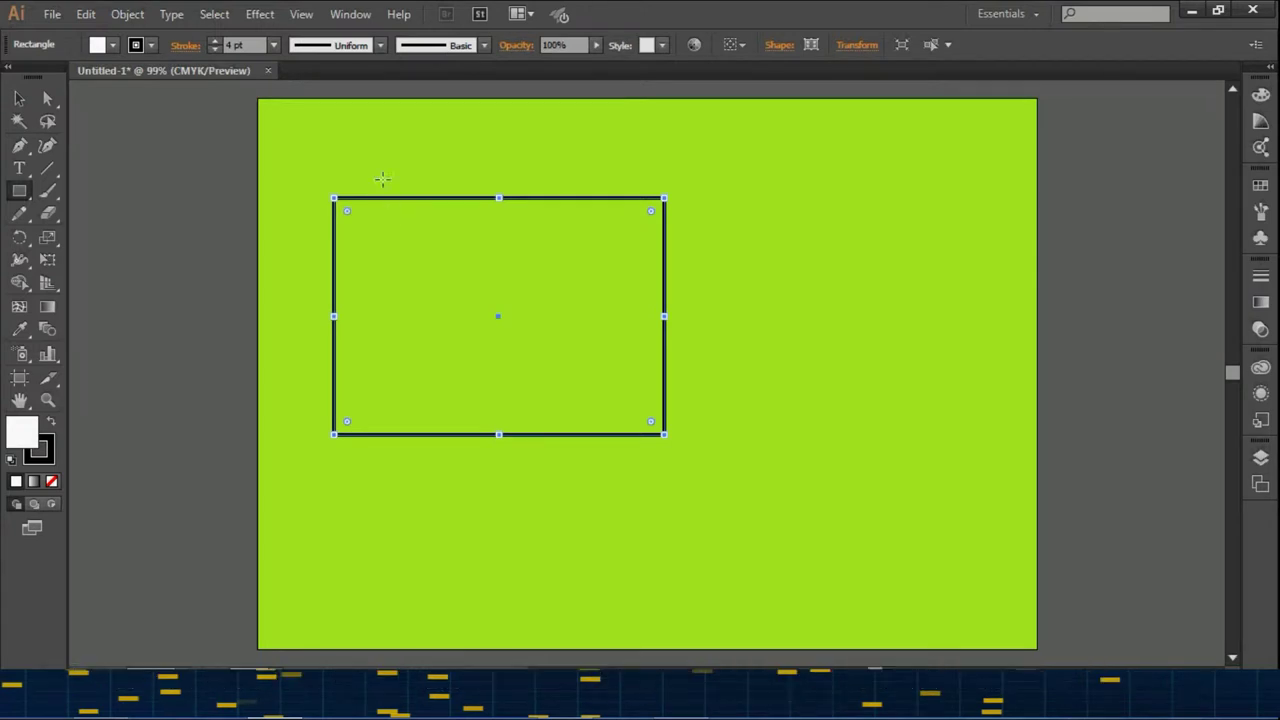
left_click_drag(19, 191, 125, 218)
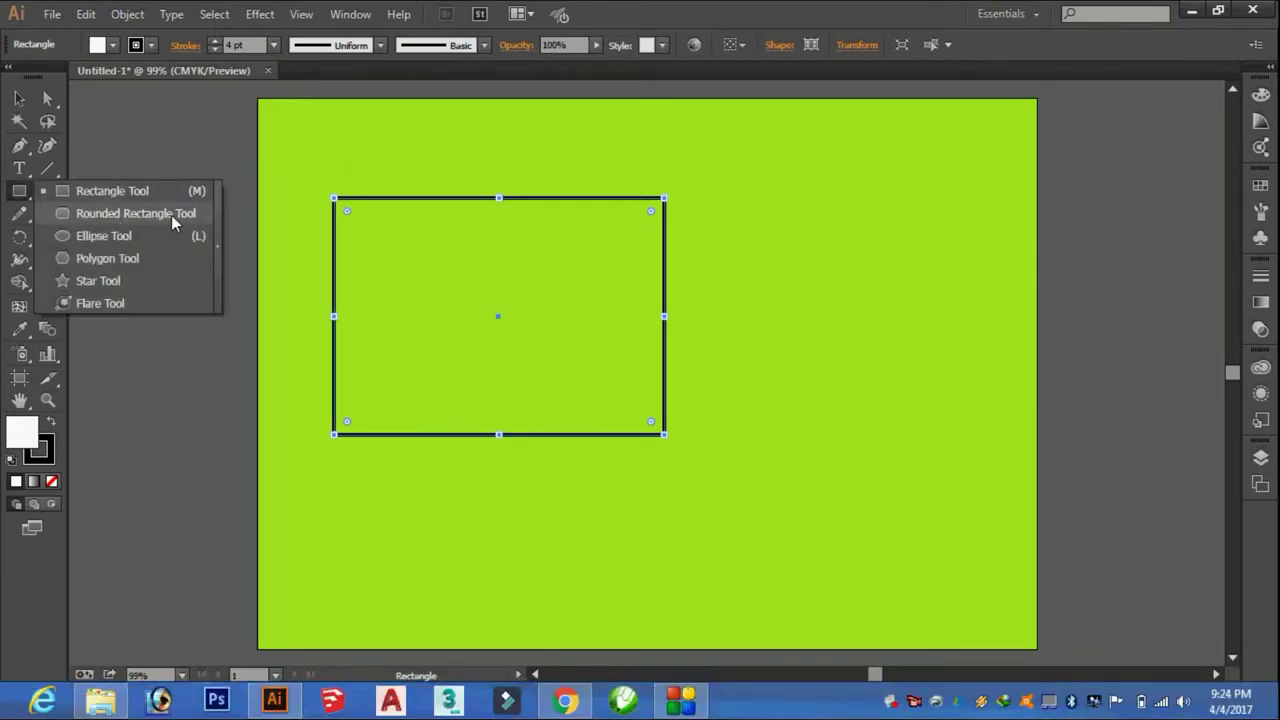
Draw a rounded rectangle below the first, plus a tall right rectangle with ~56 pt corners
left_click(91, 213)
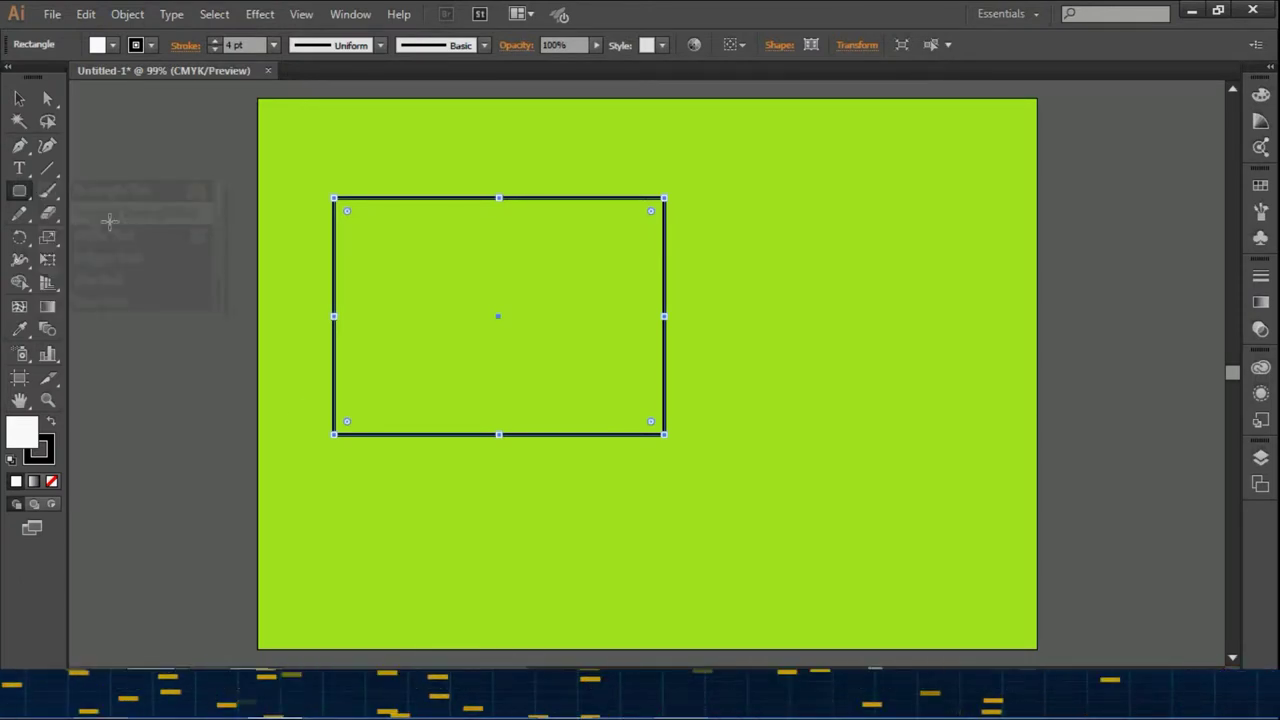
mouse_move(437, 465)
left_mouse_down()
mouse_move(483, 568)
mouse_move(740, 593)
left_mouse_up()
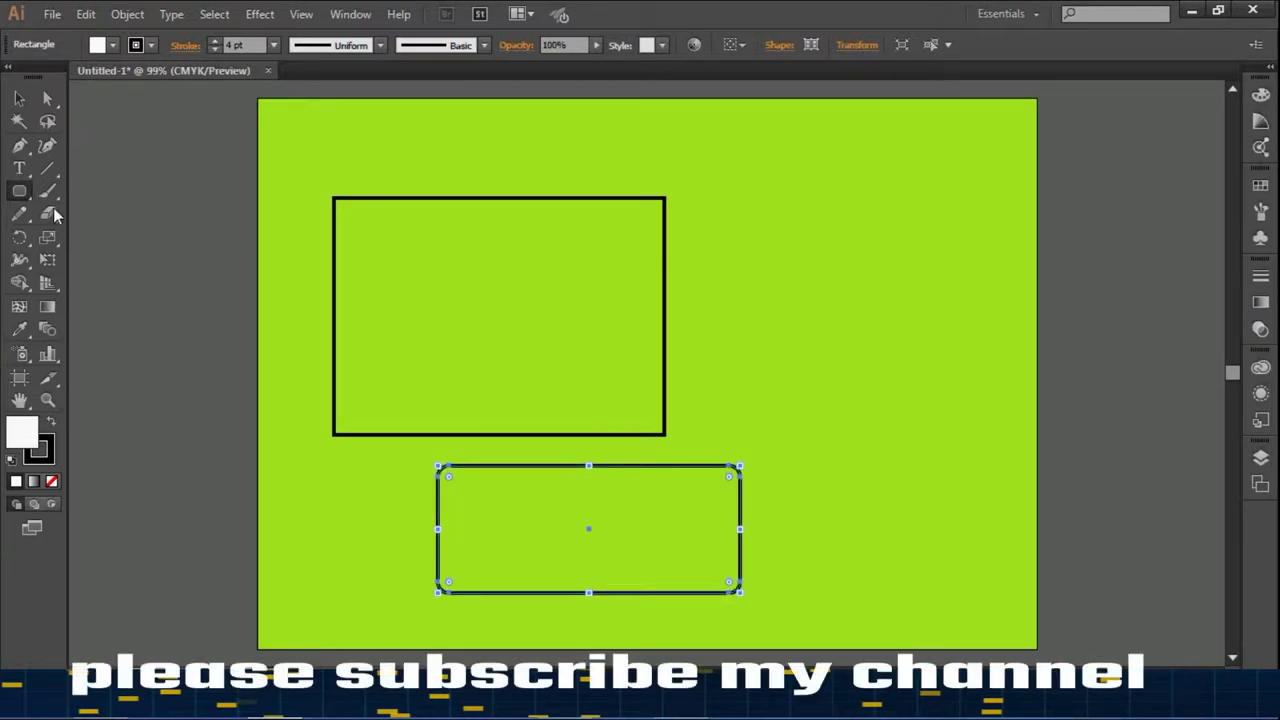
left_click_drag(19, 191, 99, 190)
left_click_drag(751, 176, 943, 420)
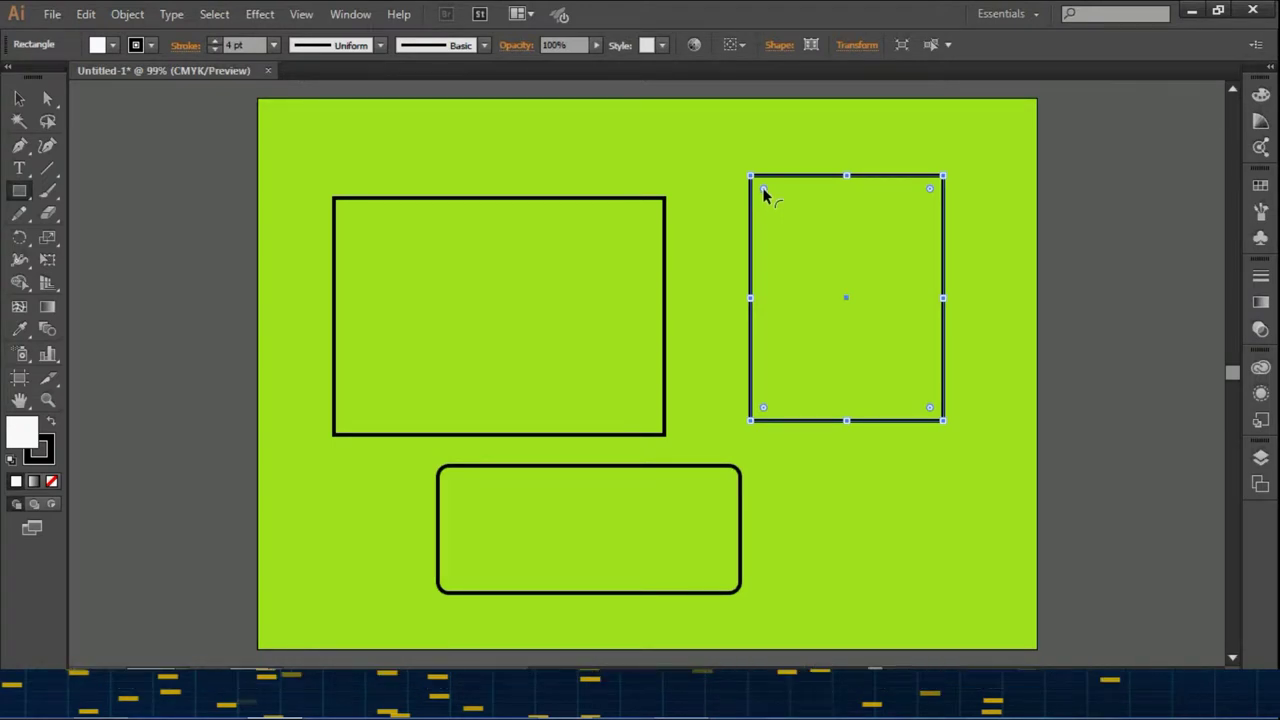
mouse_move(762, 187)
left_mouse_down()
mouse_move(840, 268)
mouse_move(777, 201)
mouse_move(799, 206)
mouse_move(771, 206)
mouse_move(790, 218)
left_mouse_up()
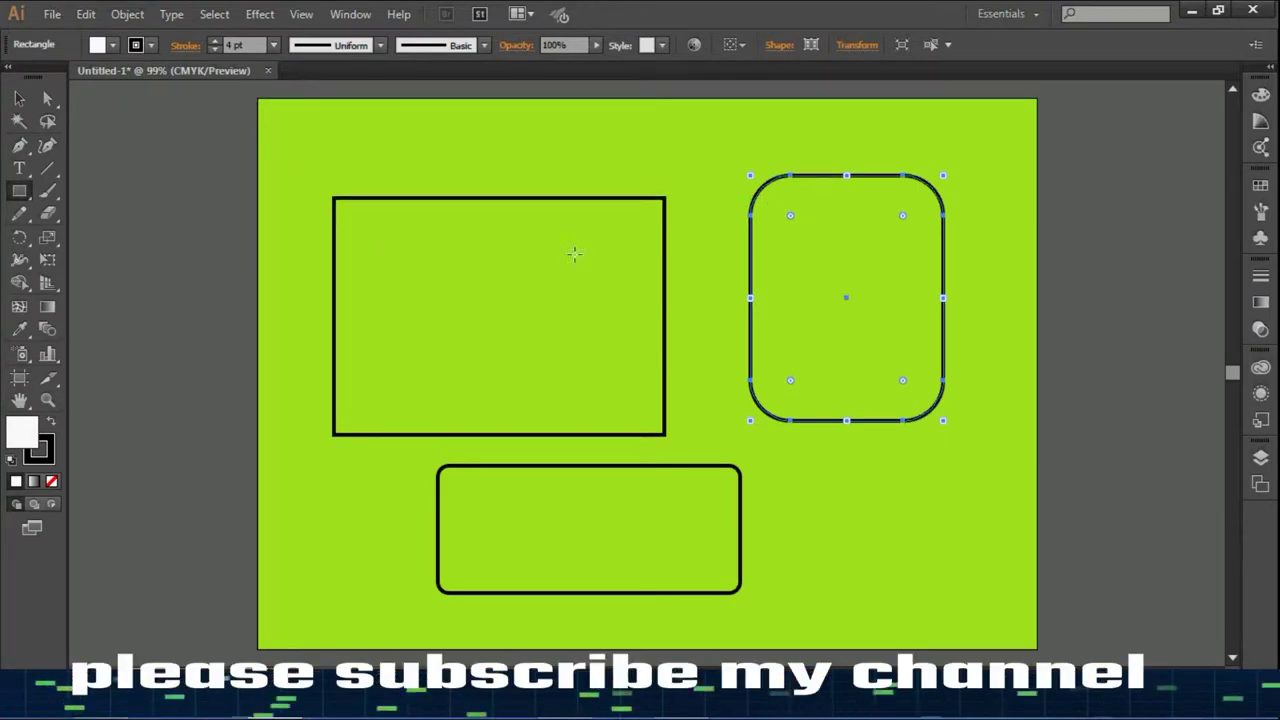
left_click_drag(21, 200, 91, 240)
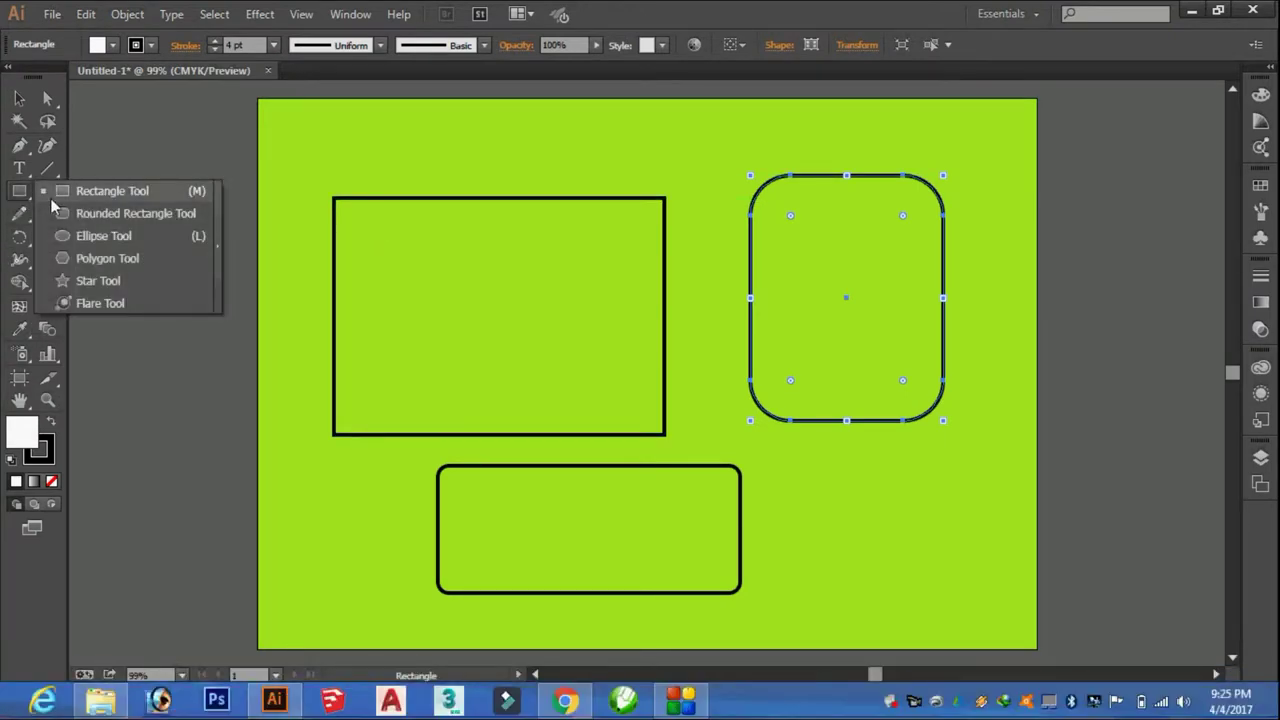
left_click(92, 235)
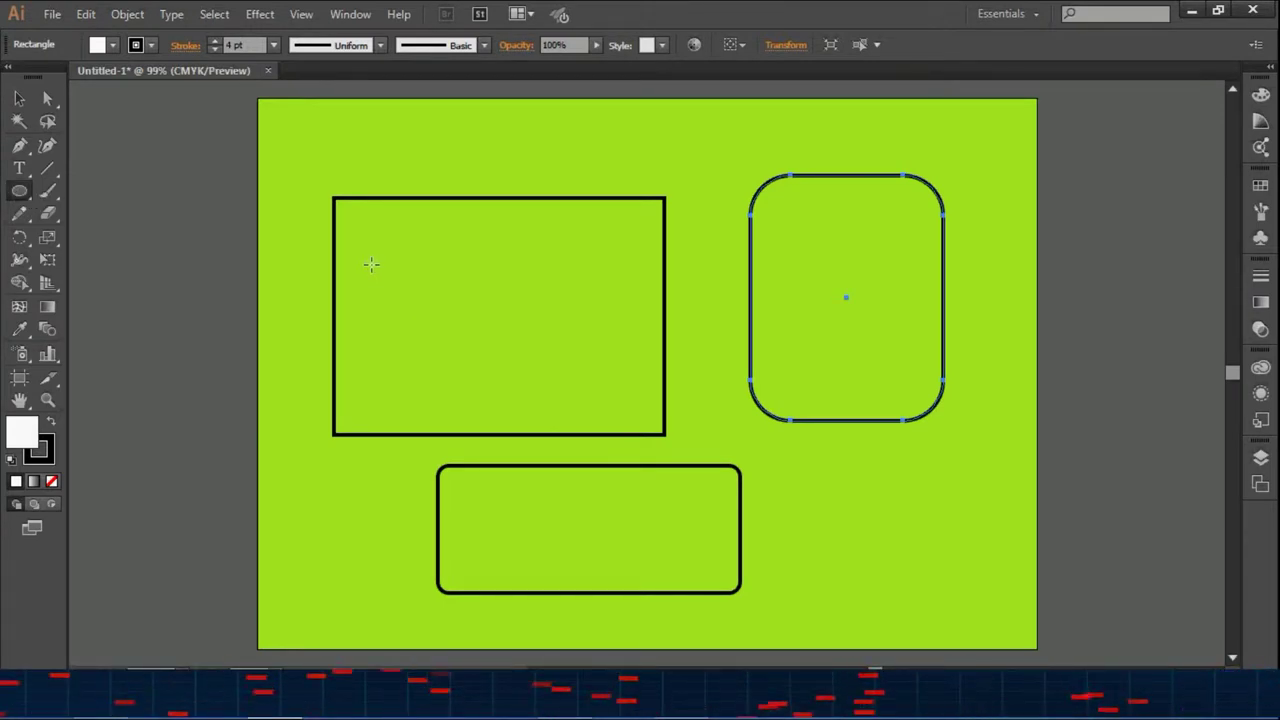
Draw a large circle over the left rectangles and a wide ellipse across the top
left_click_drag(372, 265, 433, 303)
mouse_move(593, 337)
left_mouse_down()
mouse_move(553, 451)
mouse_move(579, 457)
mouse_move(545, 412)
mouse_move(530, 357)
mouse_move(557, 322)
mouse_move(612, 338)
mouse_move(527, 398)
mouse_move(626, 465)
left_mouse_up()
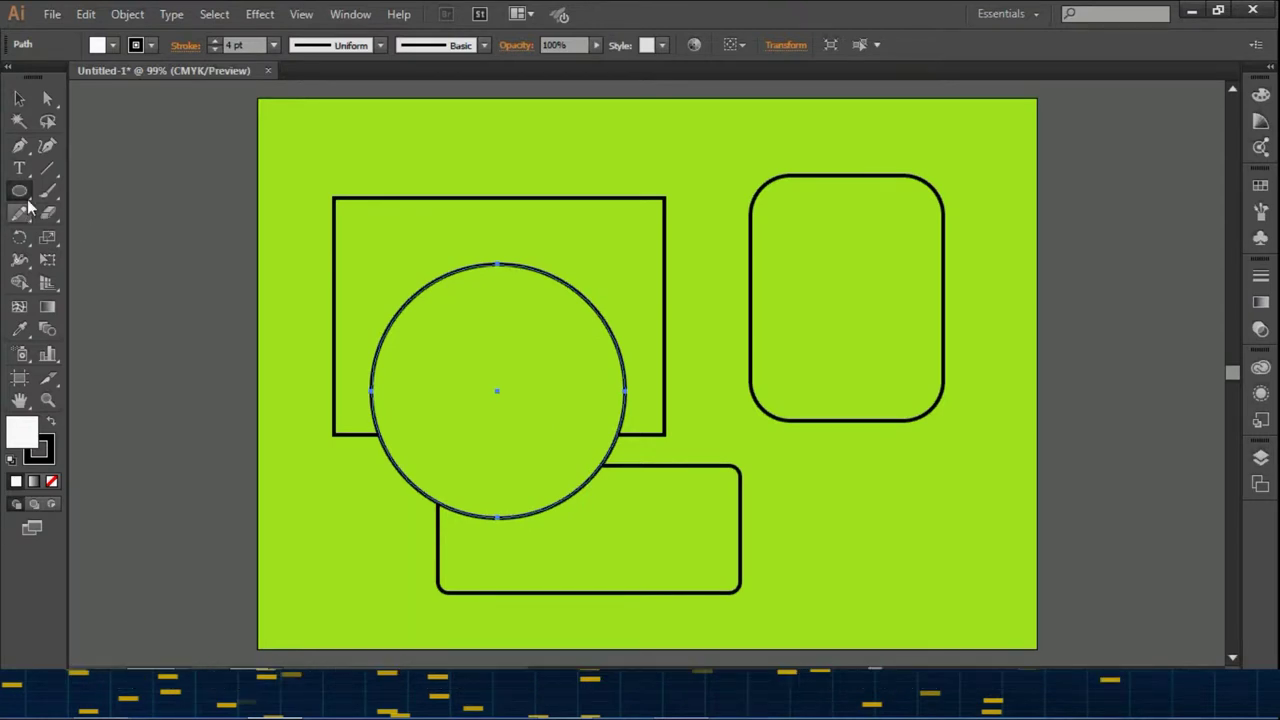
left_click(24, 196)
left_click_drag(640, 238, 888, 265)
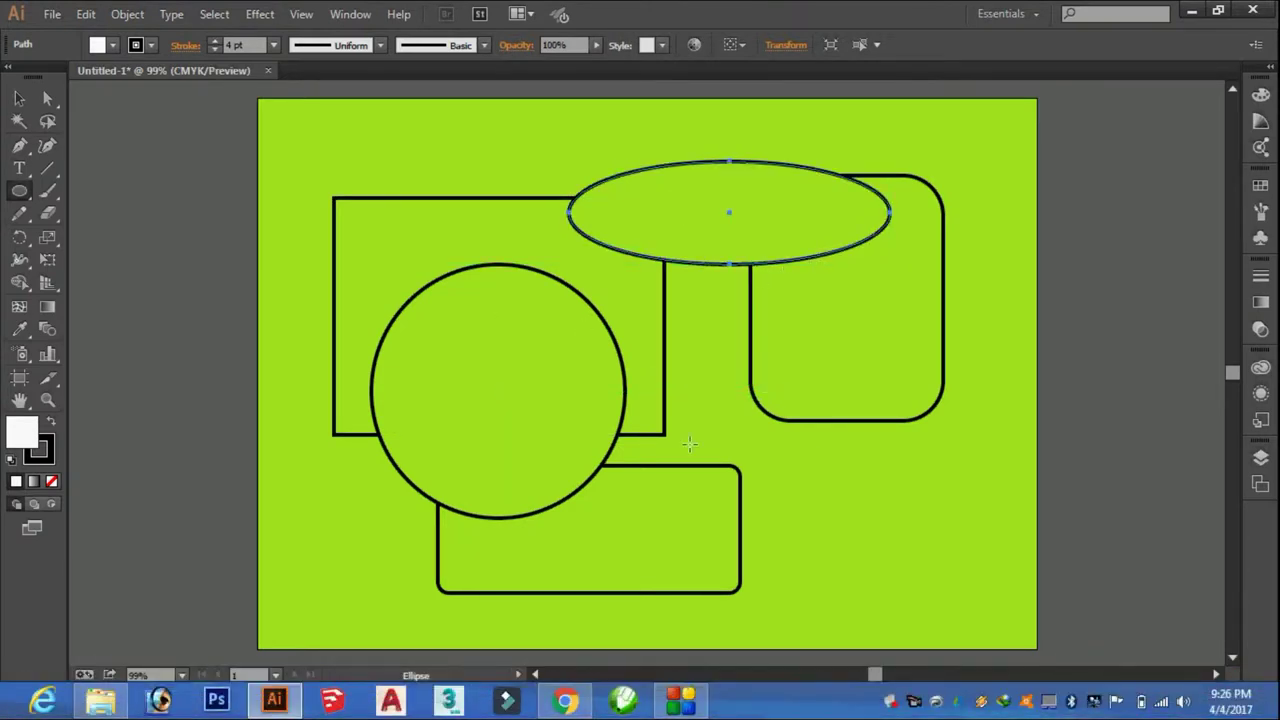
left_click(20, 195)
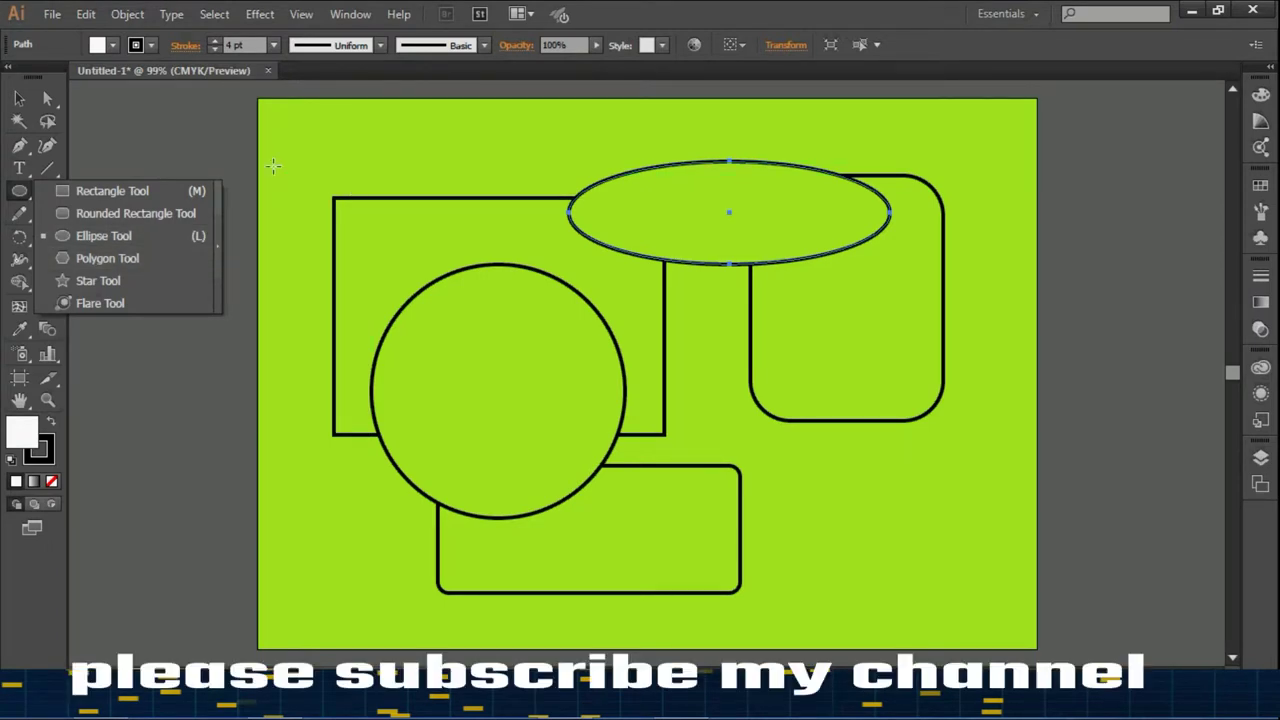
Create a 100 × 100 pt circle atop the first rectangle via the Ellipse dialog
left_click(283, 145)
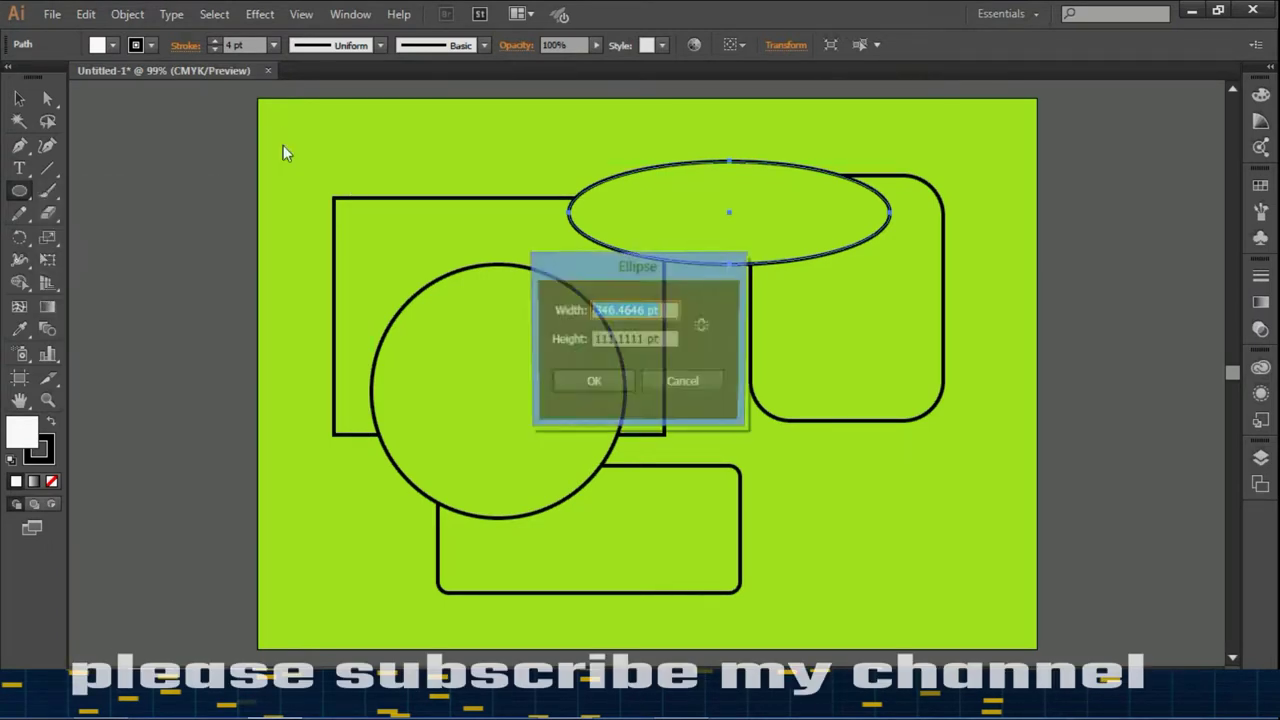
left_click(680, 382)
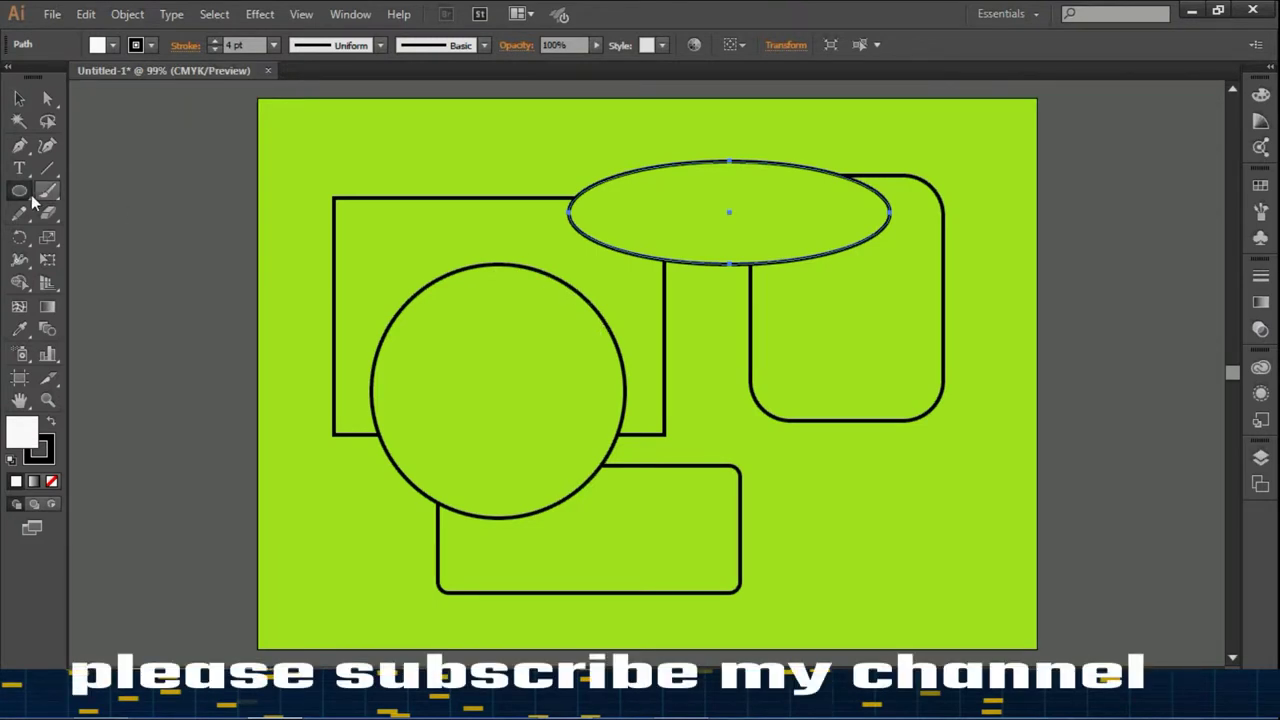
left_click(398, 171)
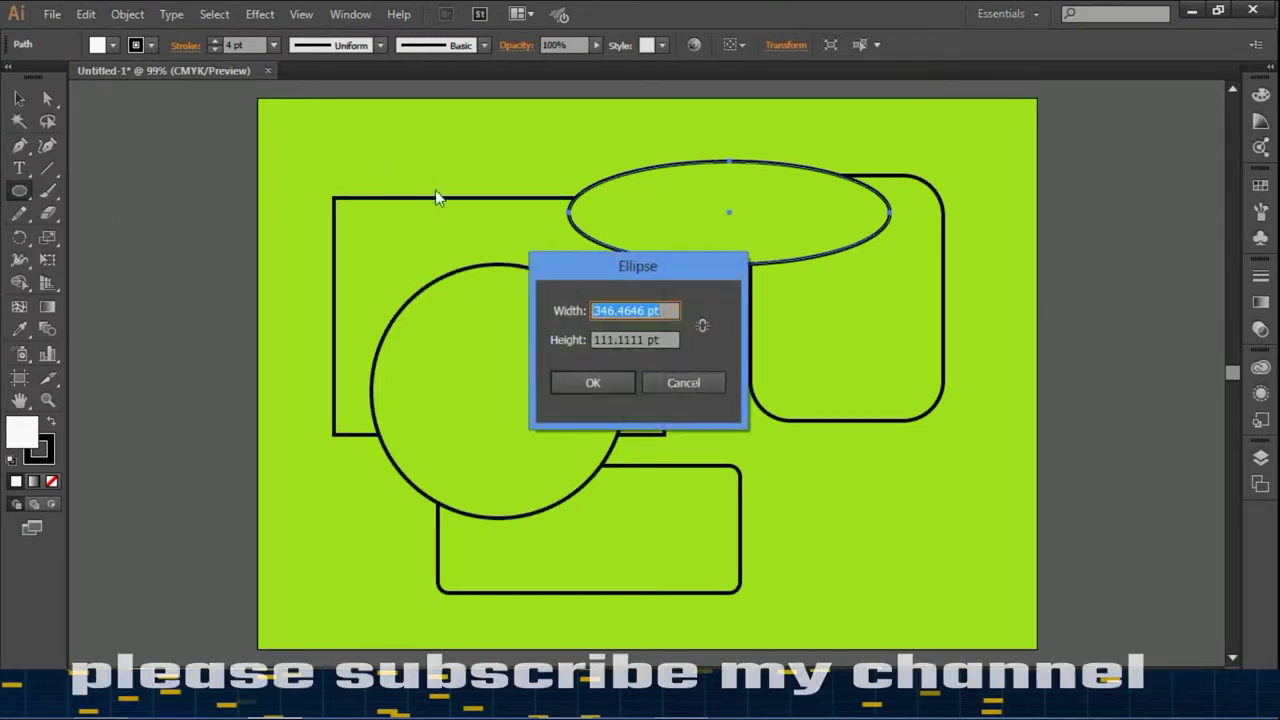
left_click_drag(646, 266, 569, 231)
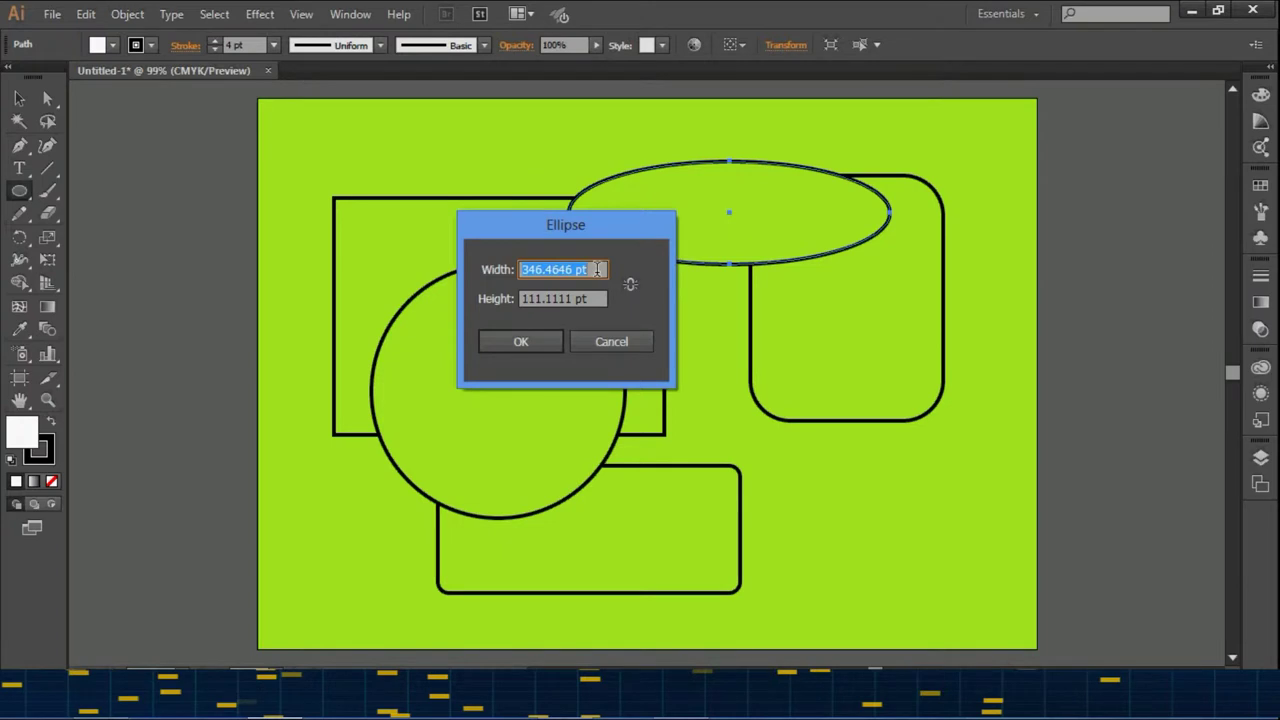
type("100")
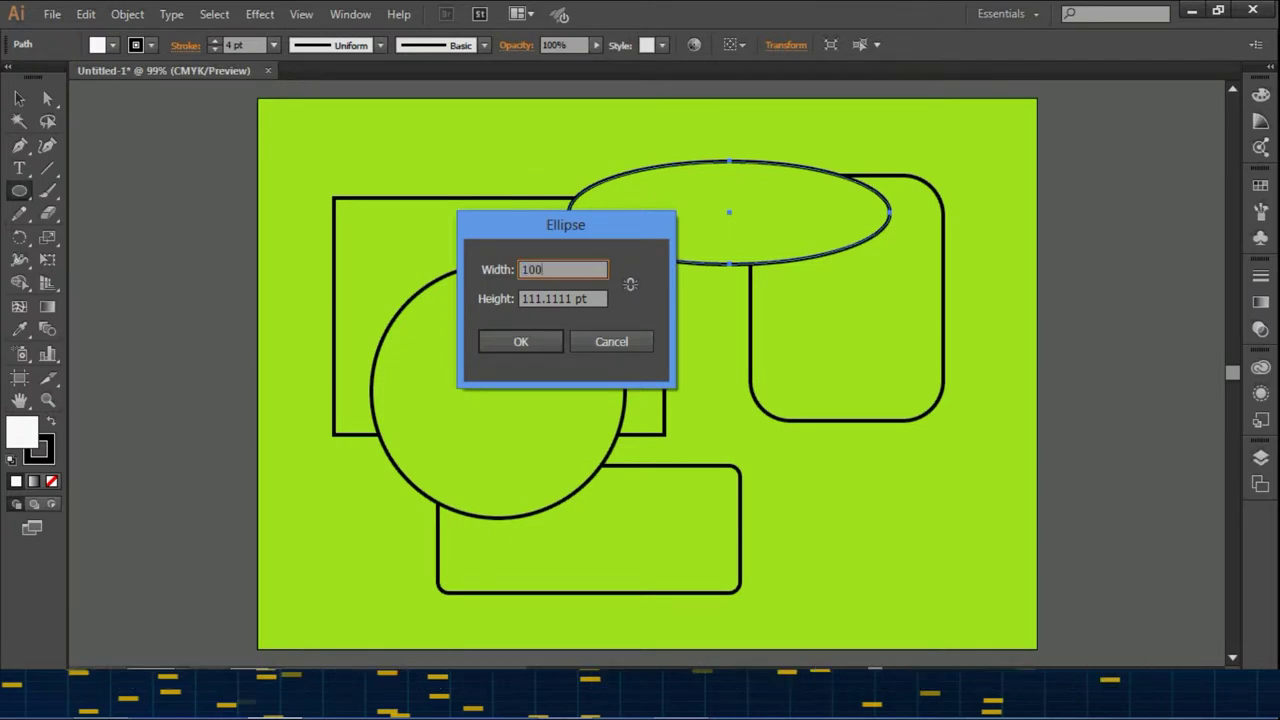
key("Tab")
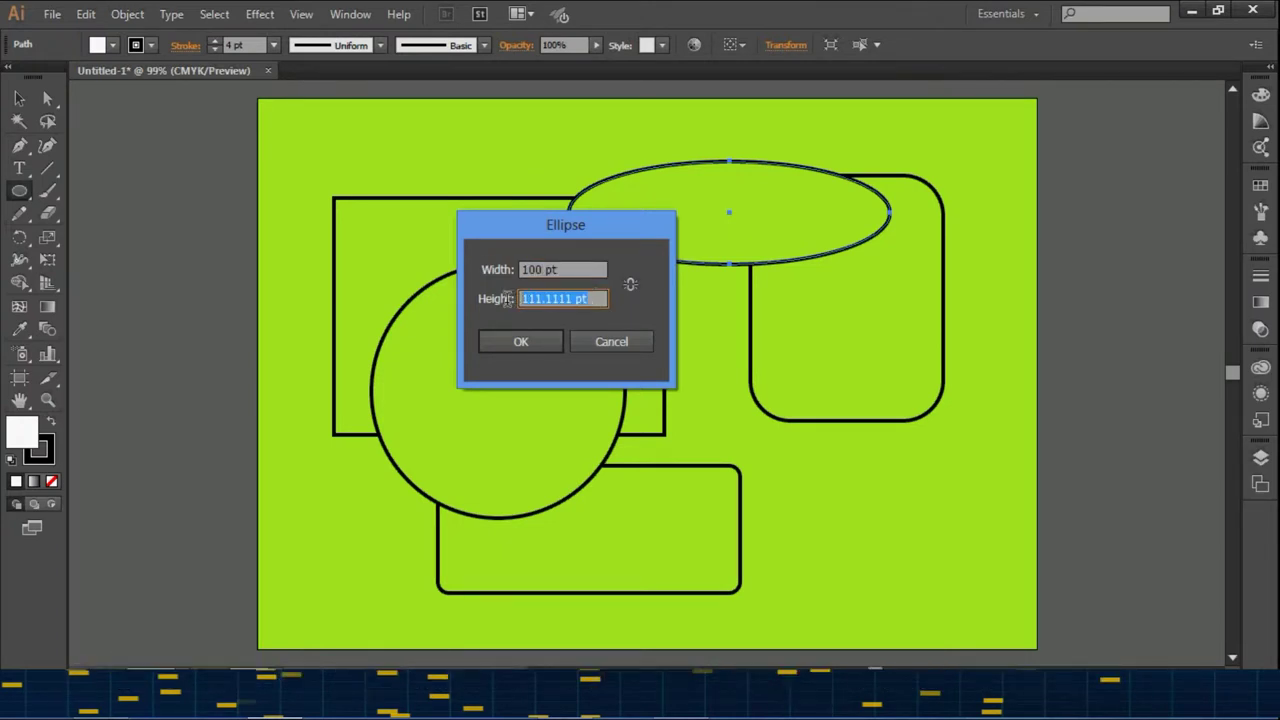
type("100")
left_click(520, 342)
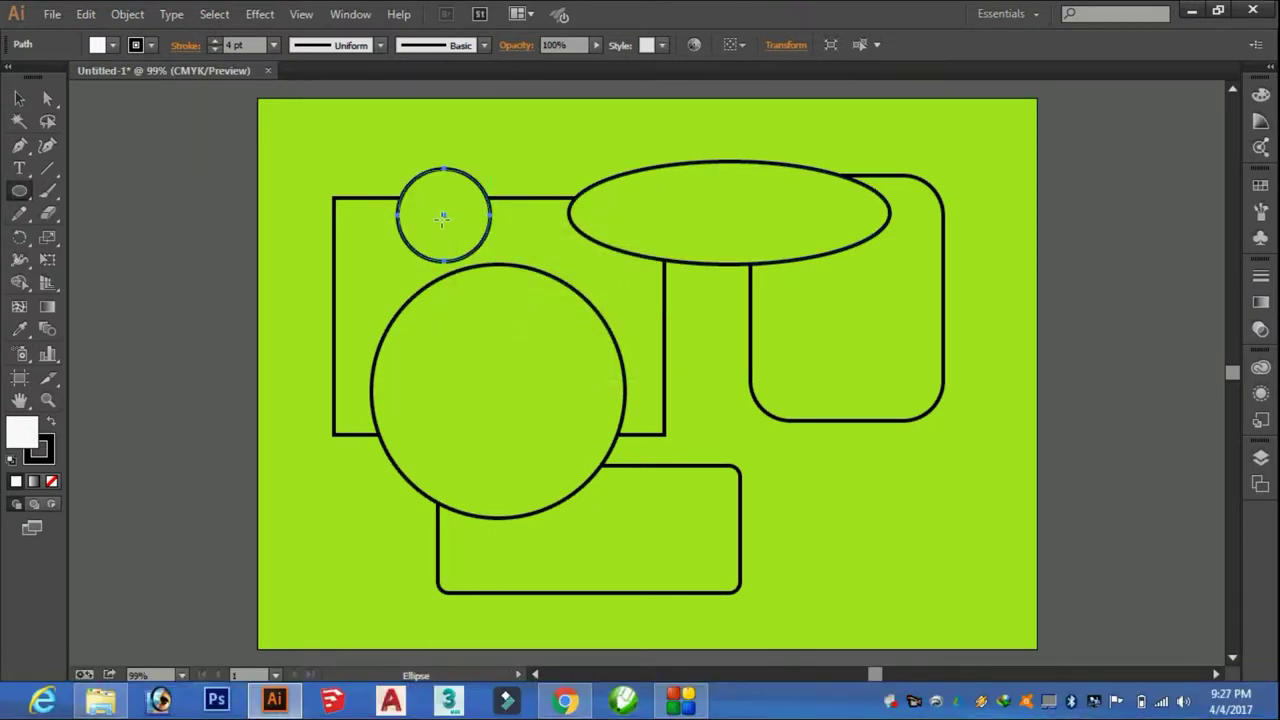
Draw a small square at the artboard's top-left corner
left_click(21, 193)
left_click(52, 193)
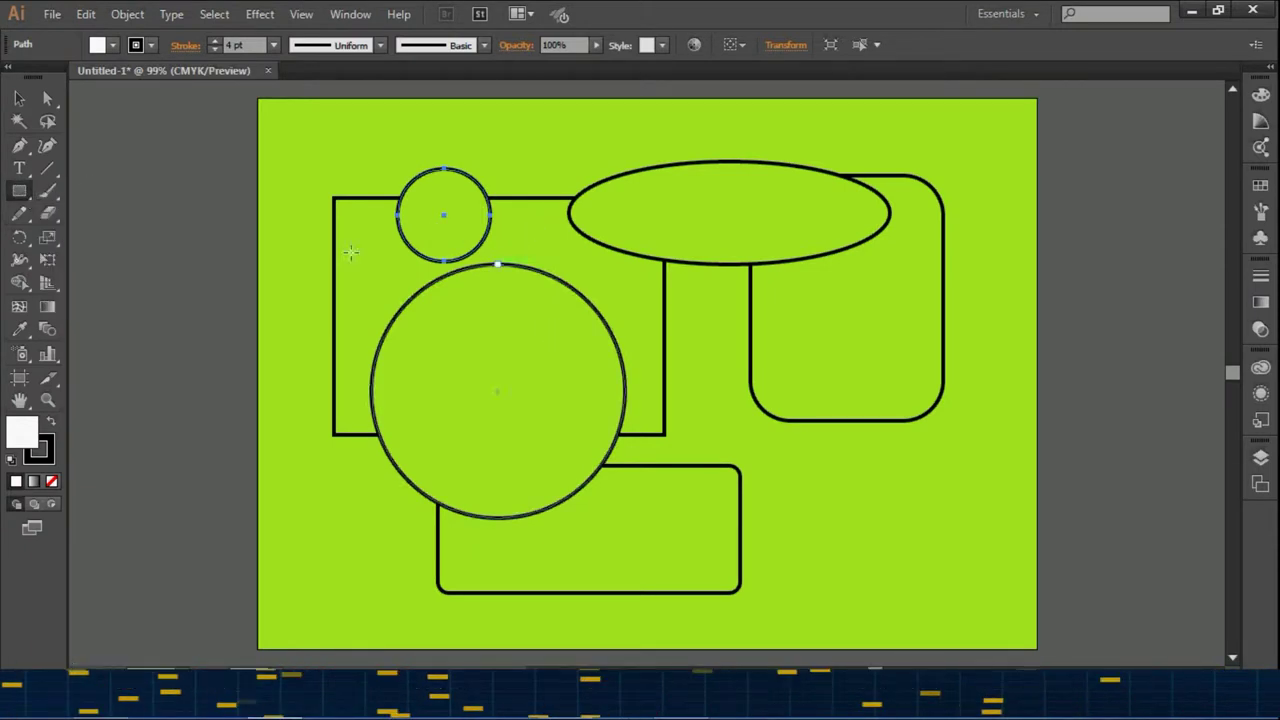
left_click_drag(289, 125, 422, 243)
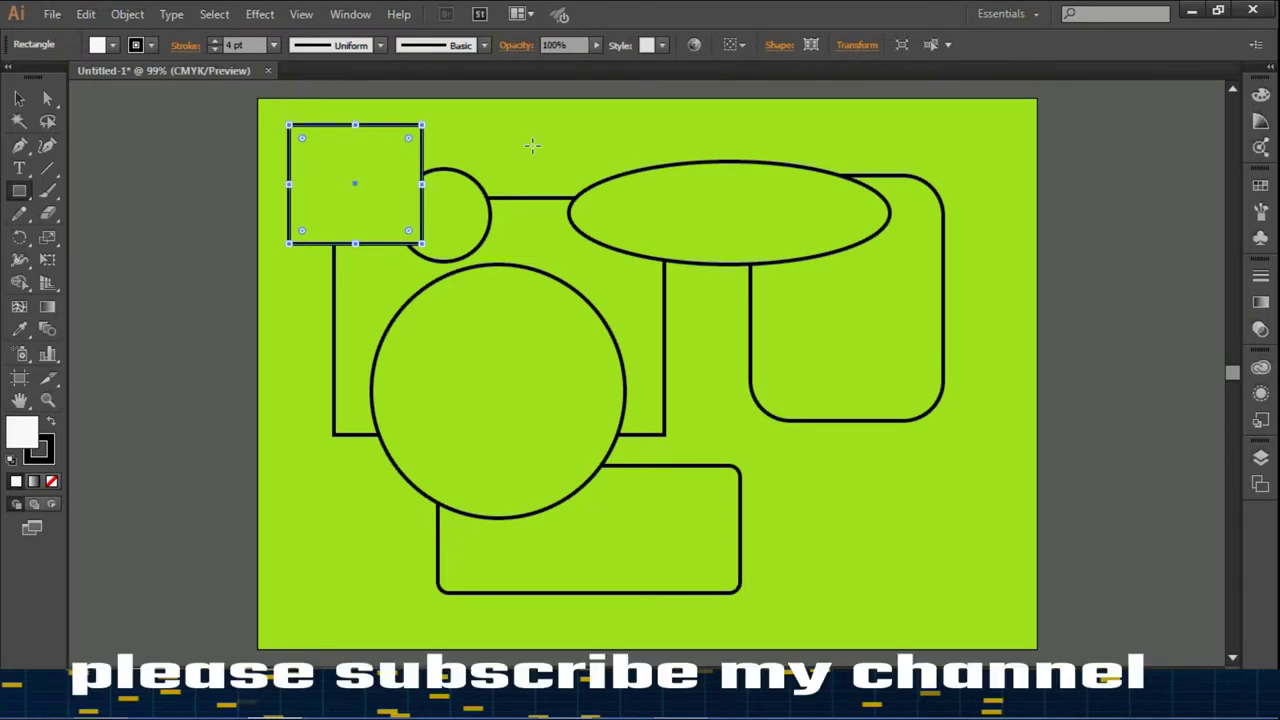
left_click(532, 146)
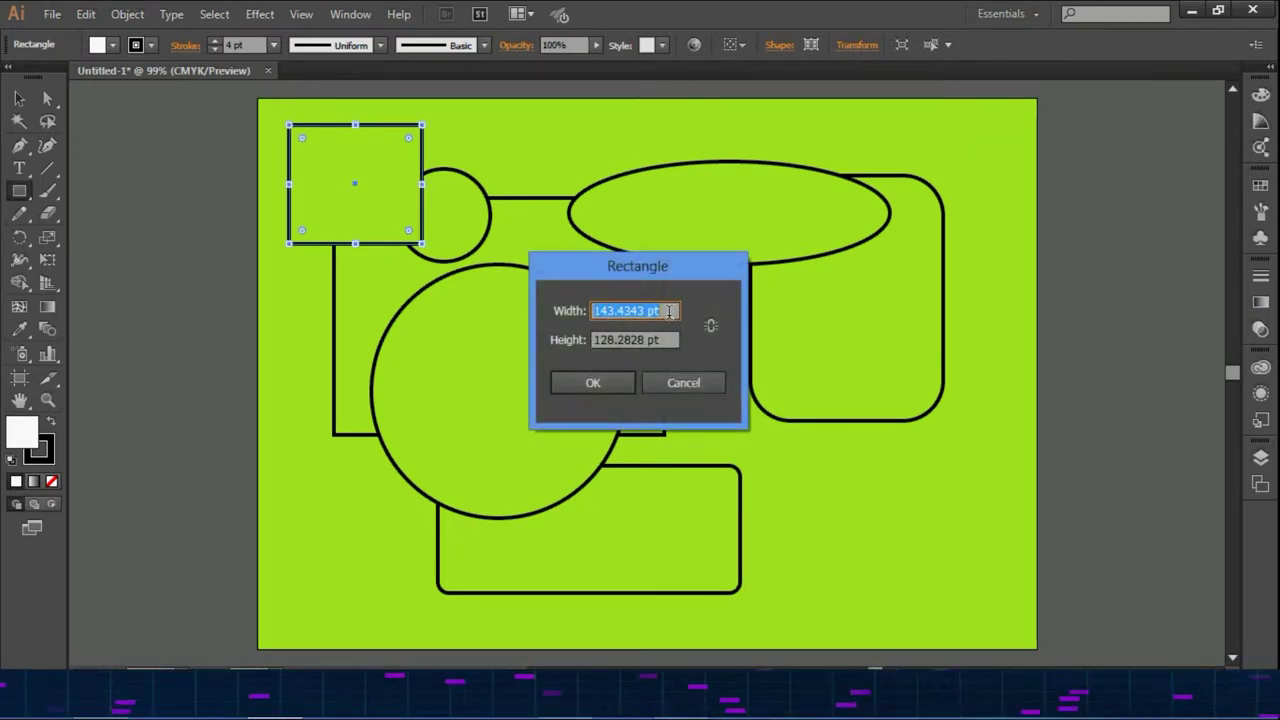
left_click(685, 385)
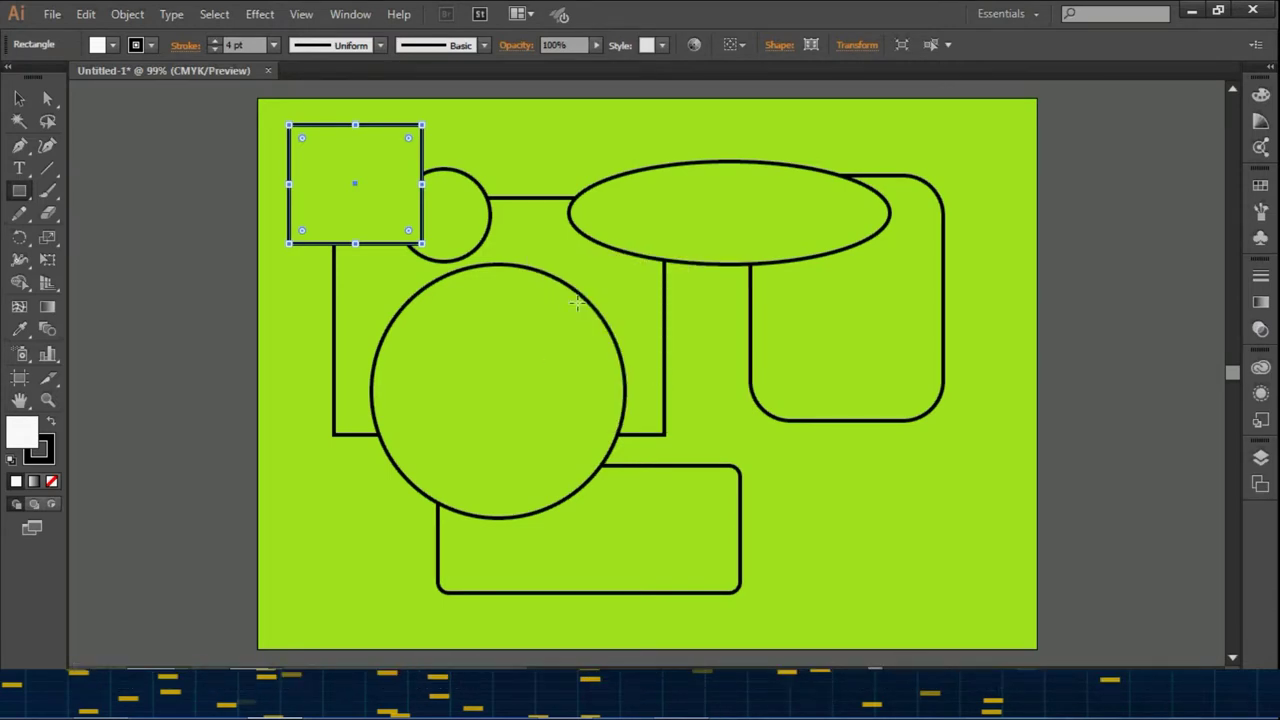
Select every shape with Ctrl+A and delete them all
key("v")
key("ctrl+a")
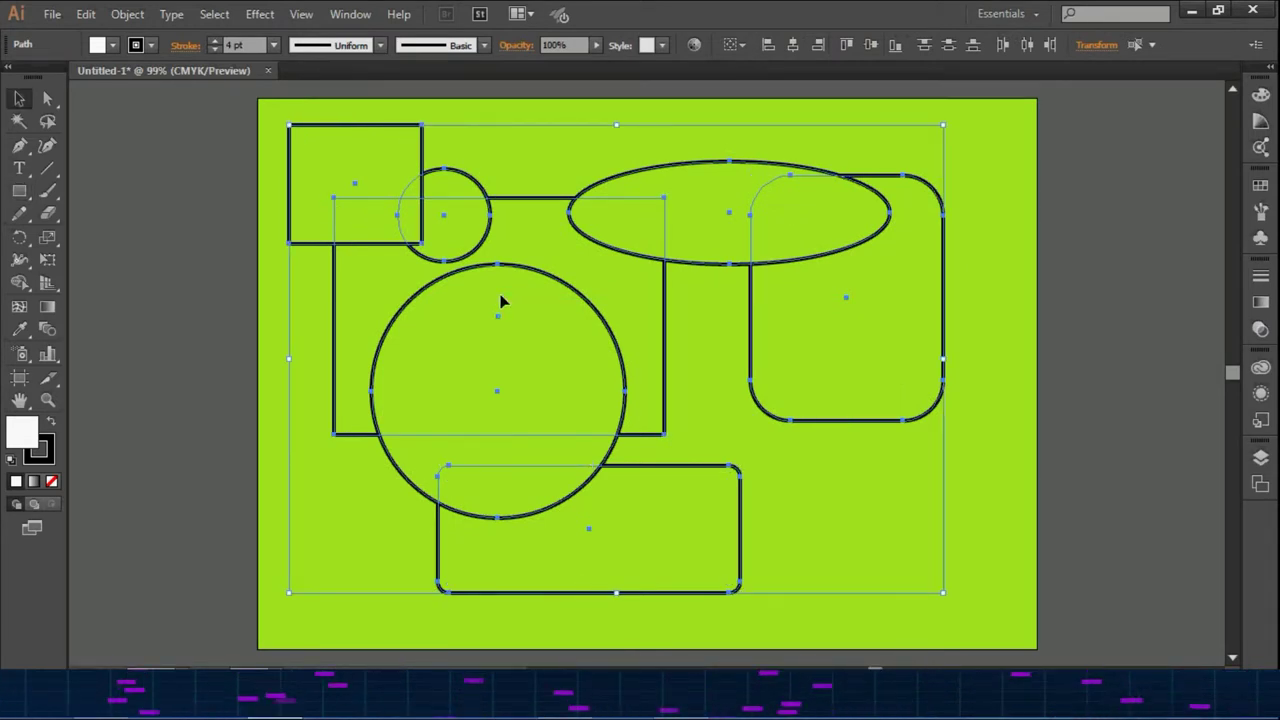
key("Delete")
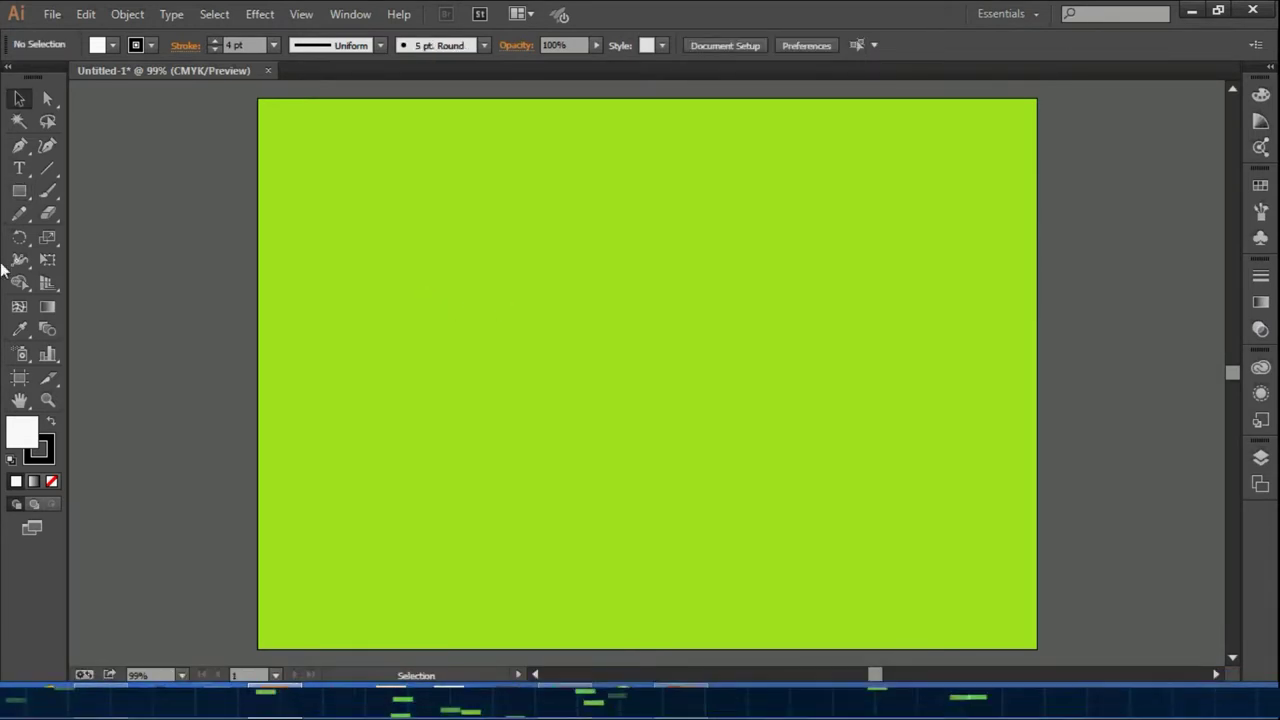
Draw a hexagon near the artboard's top-left with the Polygon Tool
left_click_drag(19, 190, 88, 245)
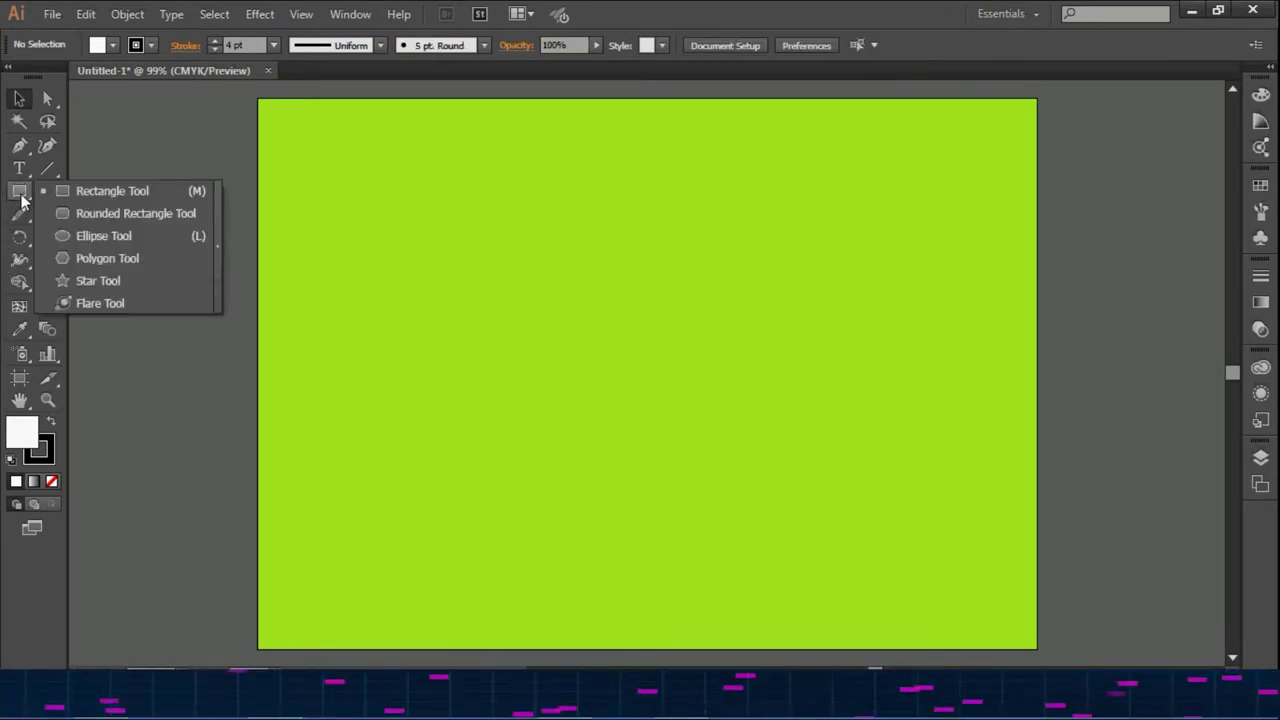
left_click(85, 258)
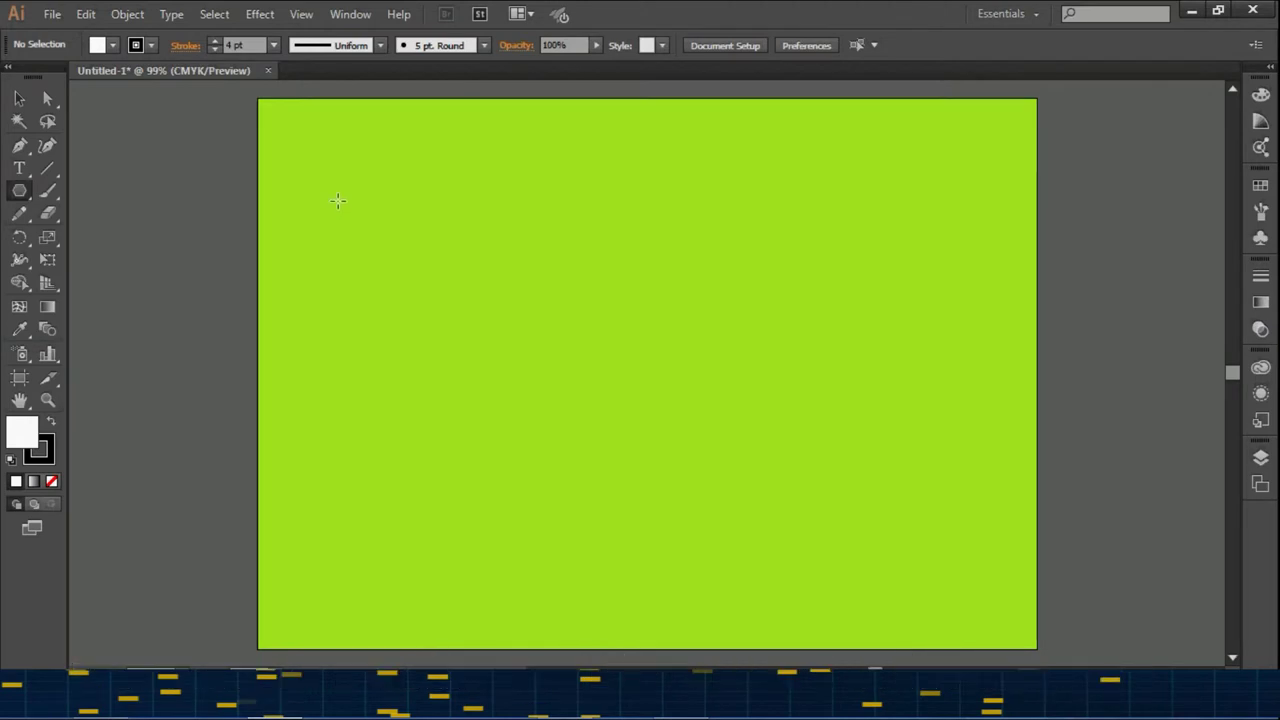
left_click_drag(388, 290, 391, 255)
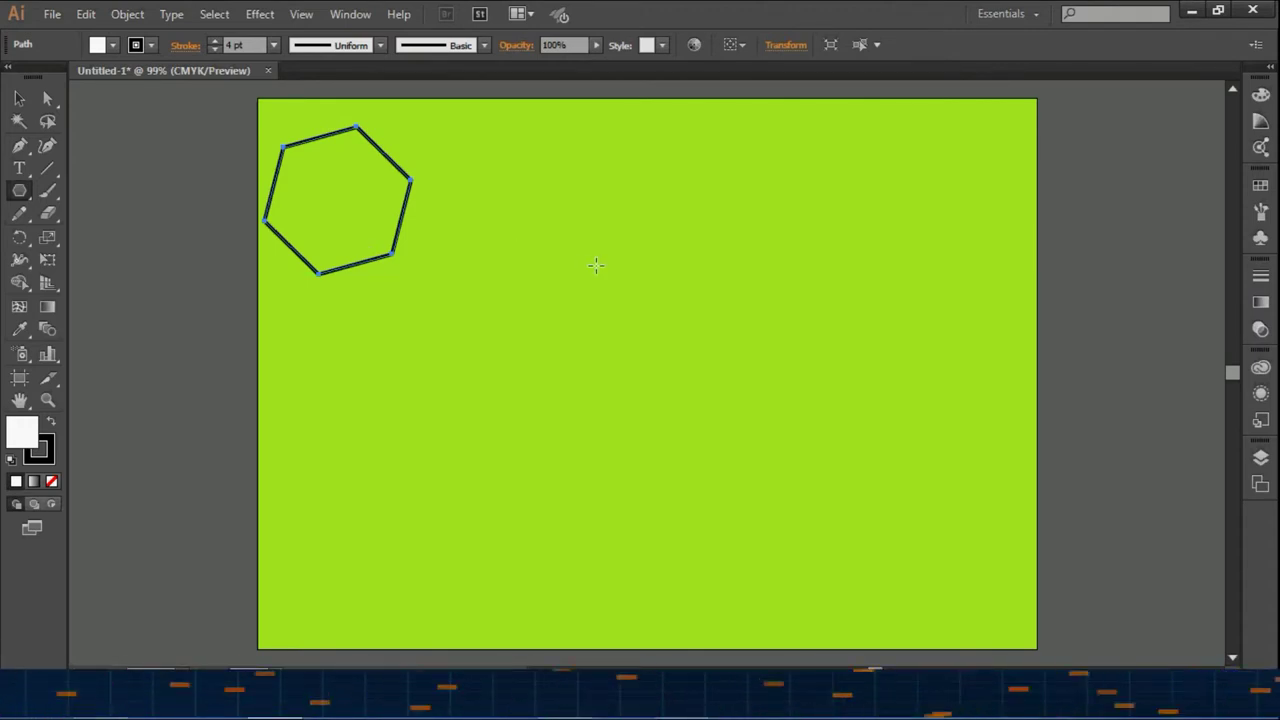
Create a nine-sided polygon by setting Sides to 9 in the Polygon dialog
left_click(596, 266)
left_click_drag(643, 261, 660, 196)
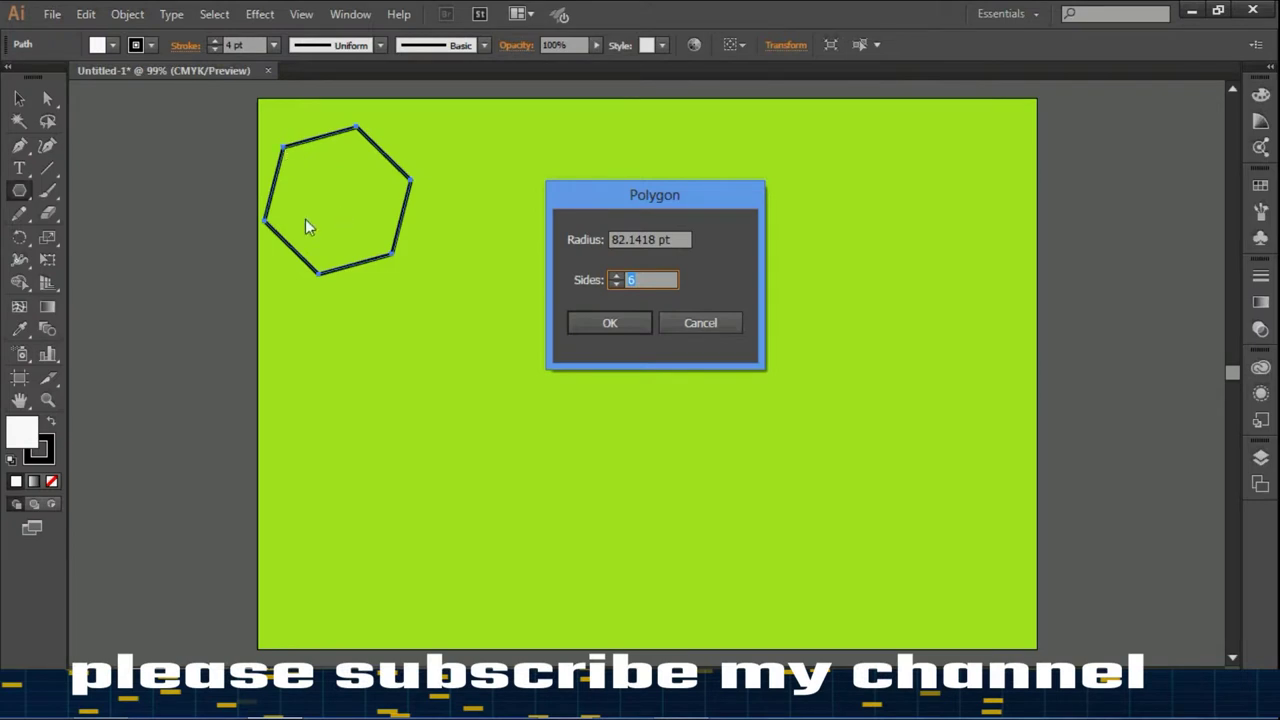
left_click(617, 277)
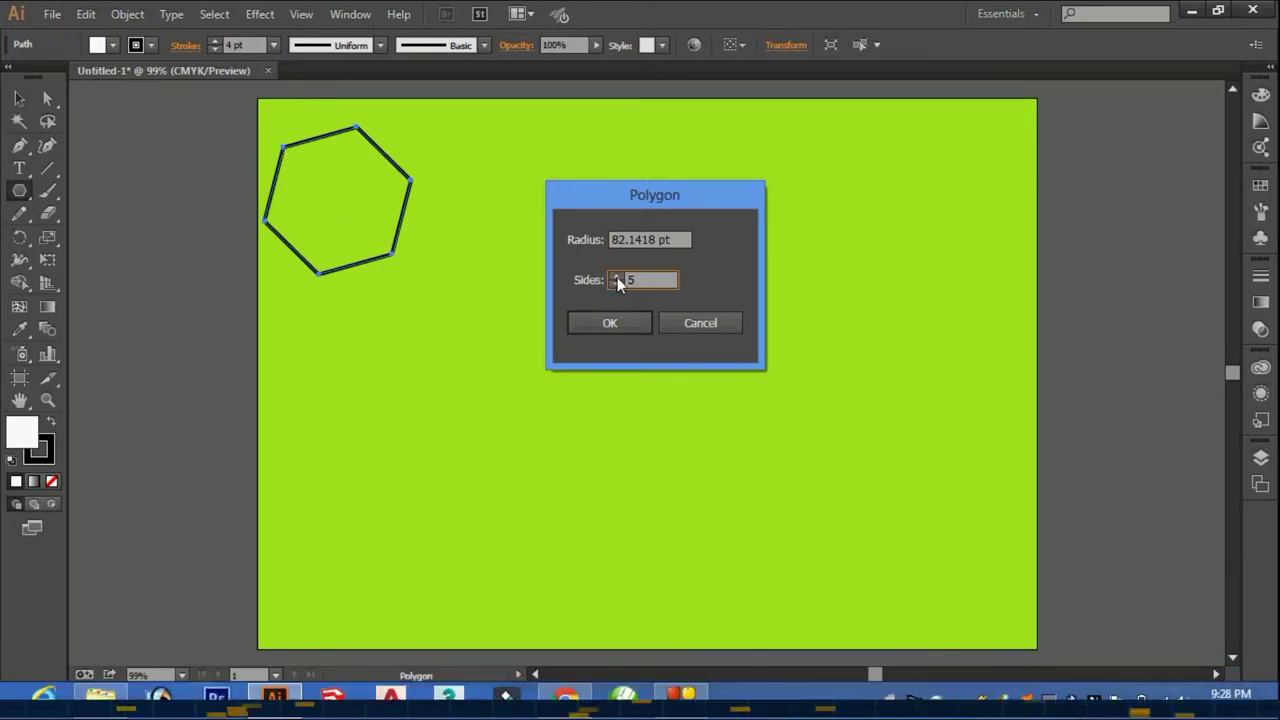
left_click(617, 276)
type("9")
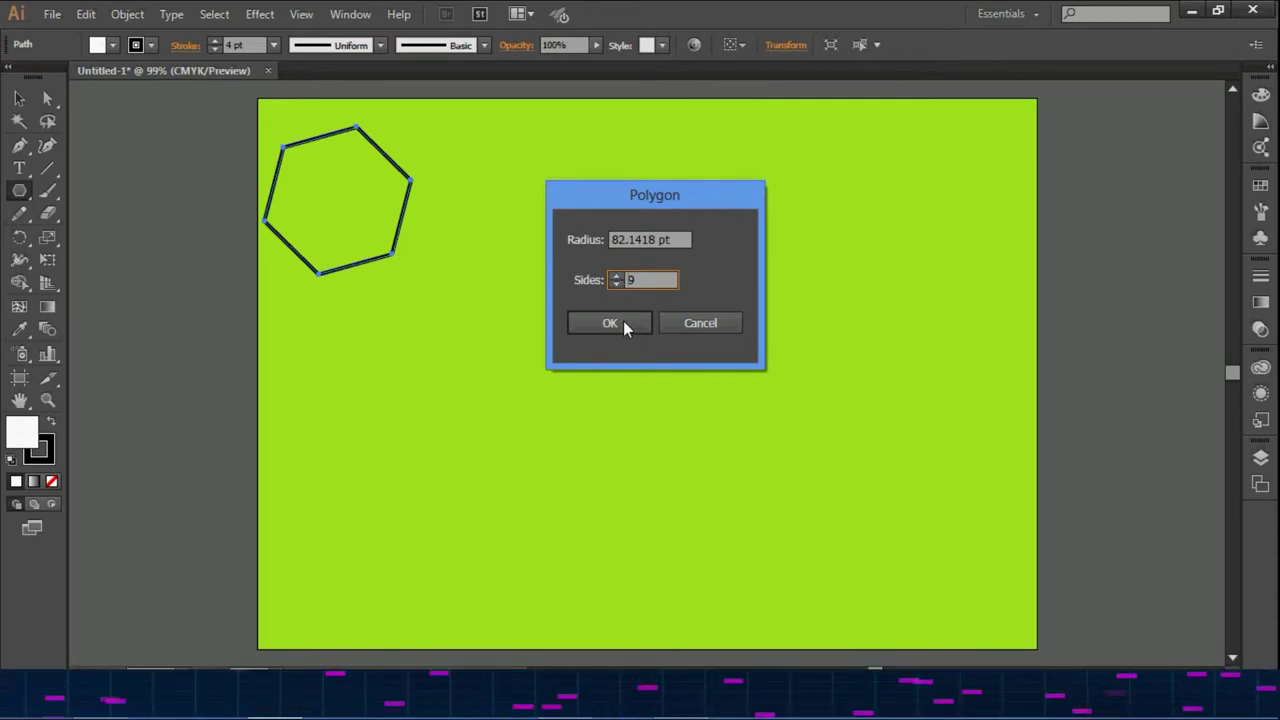
left_click(621, 324)
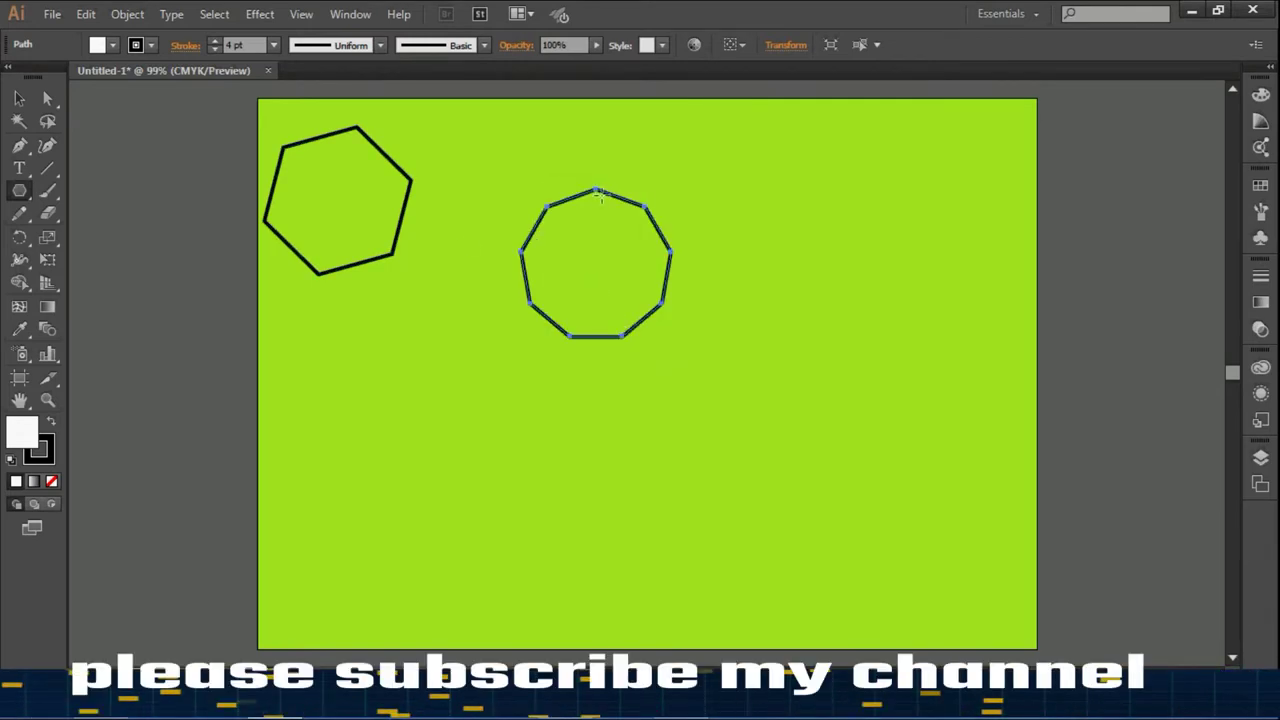
Add a larger nine-sided polygon with a 120 pt radius on the right
left_click(787, 262)
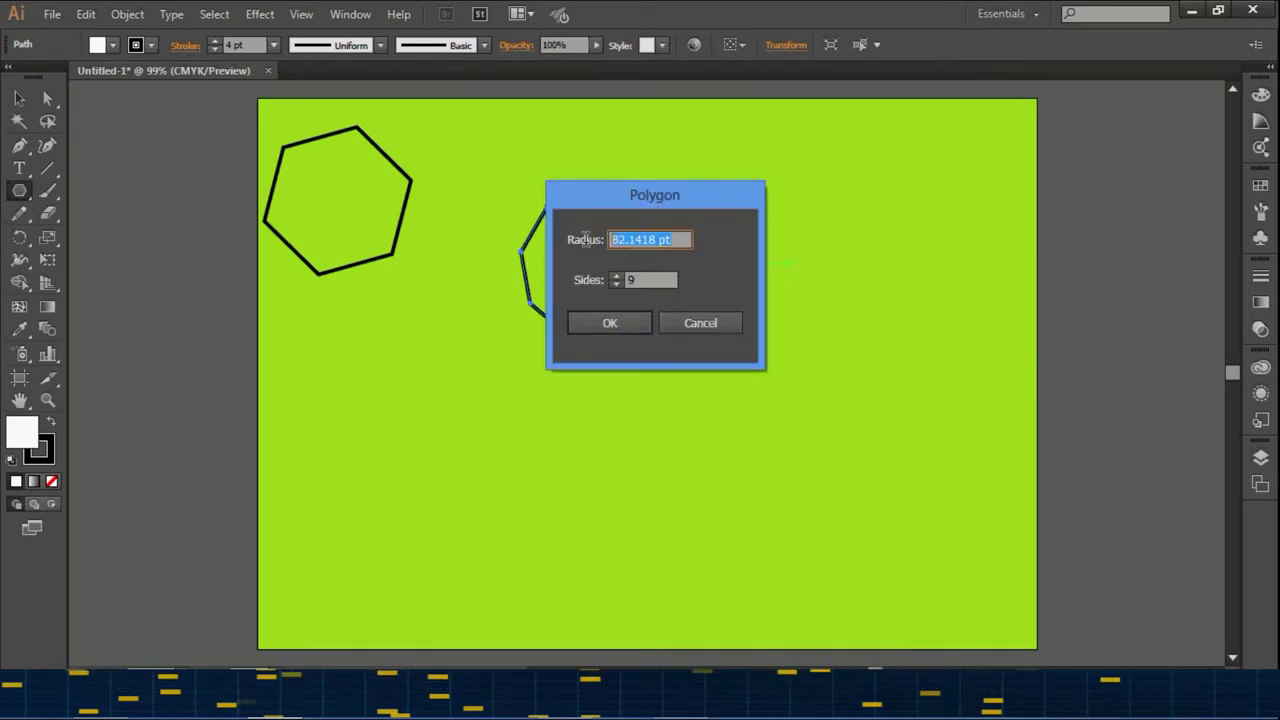
type("0")
left_click(619, 328)
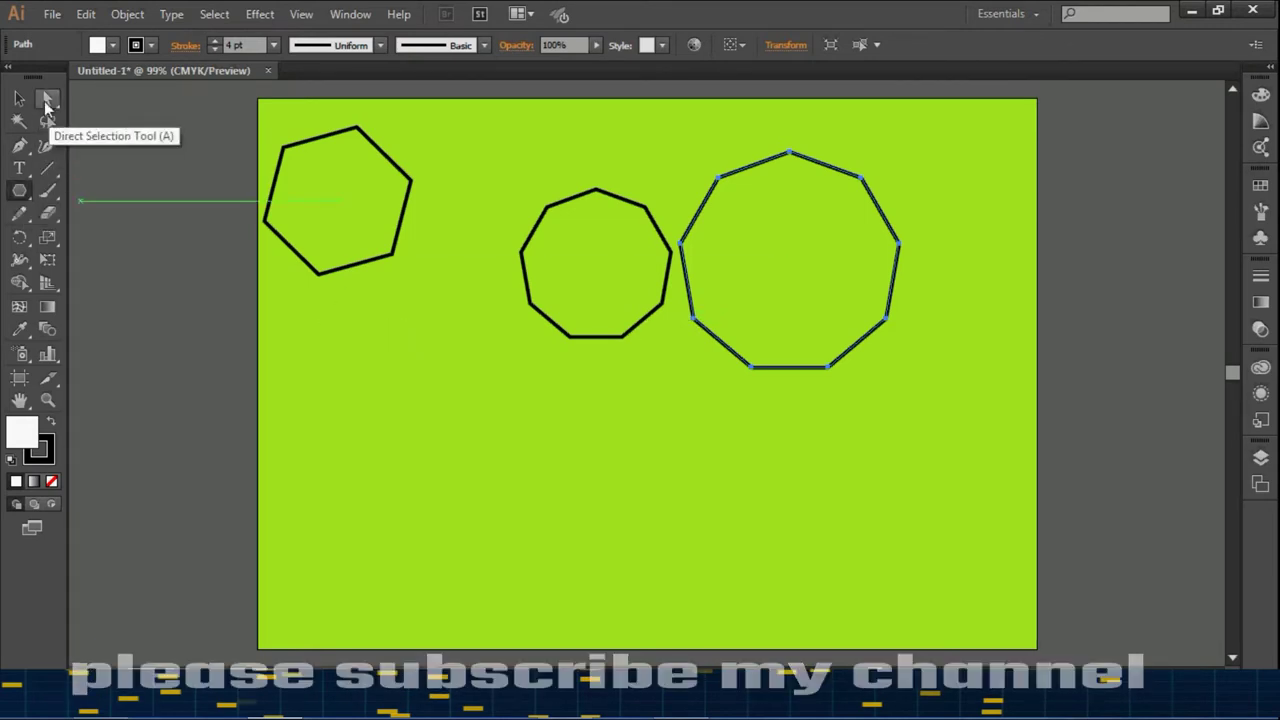
Drag four of the nonagon's corner points inward with Direct Selection, forming an irregular star
left_click(46, 100)
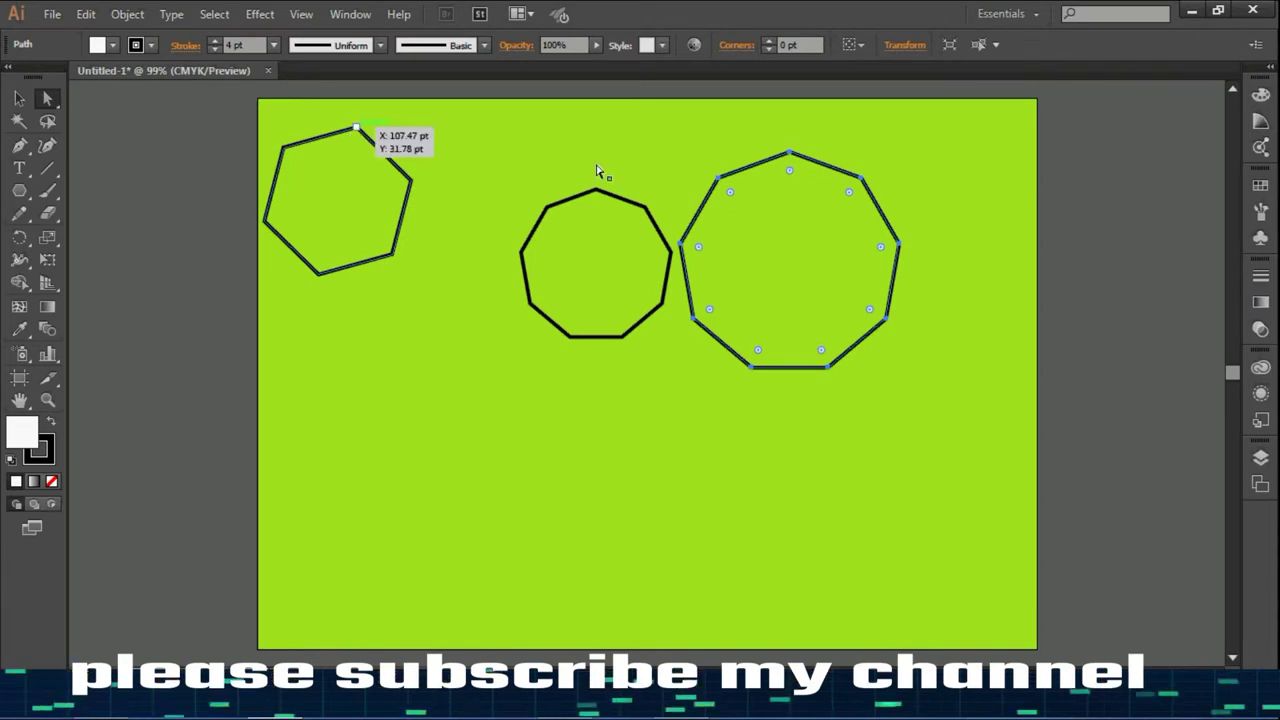
left_click(719, 182)
left_click_drag(719, 182, 763, 232)
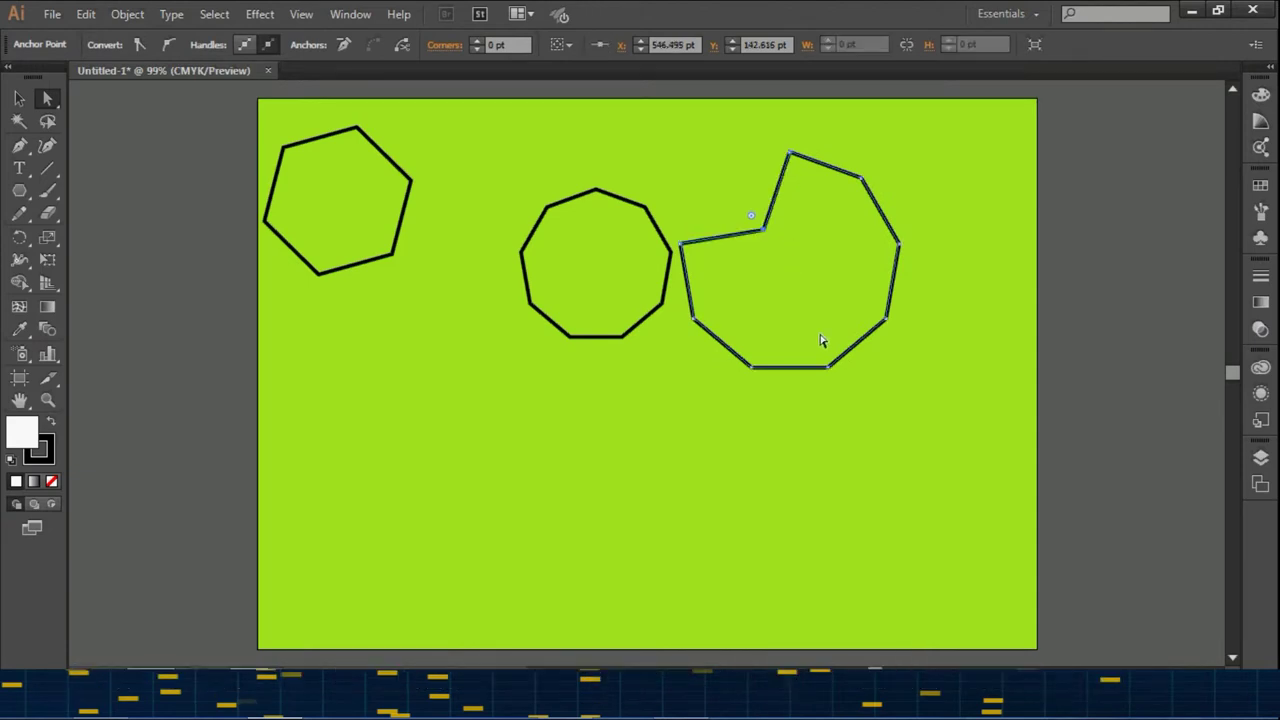
left_click_drag(829, 368, 805, 286)
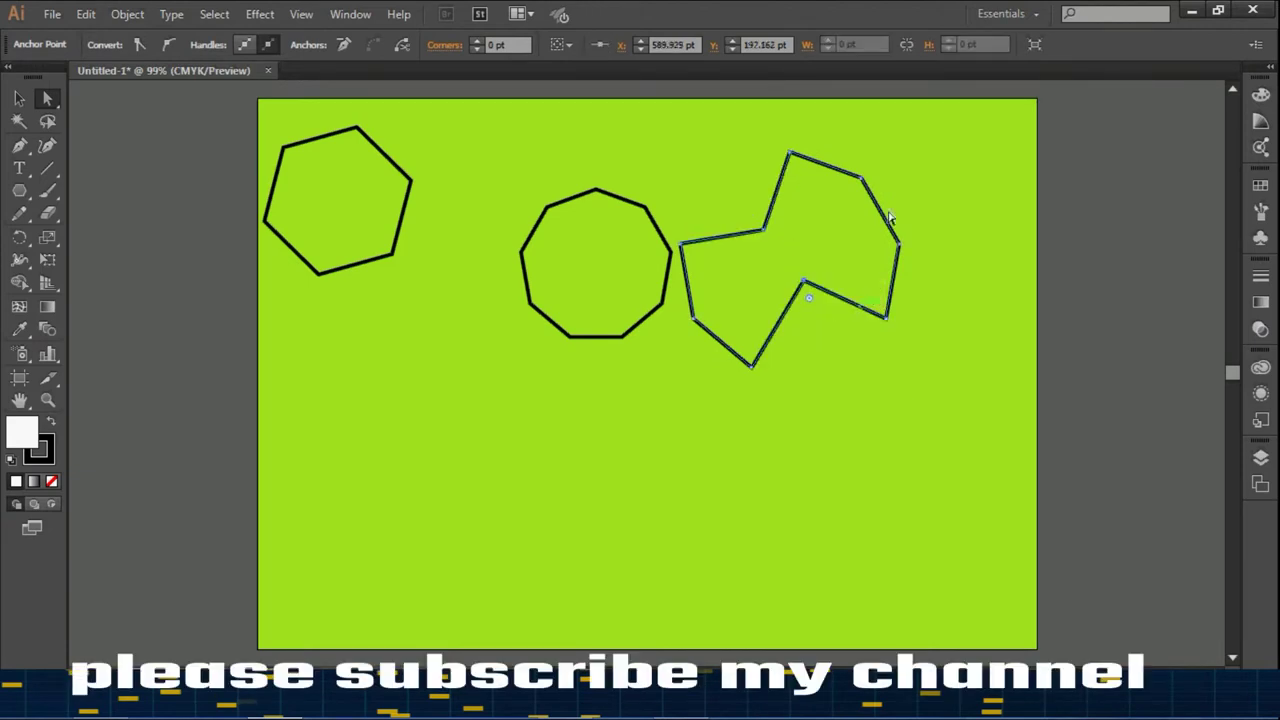
left_click_drag(859, 178, 825, 245)
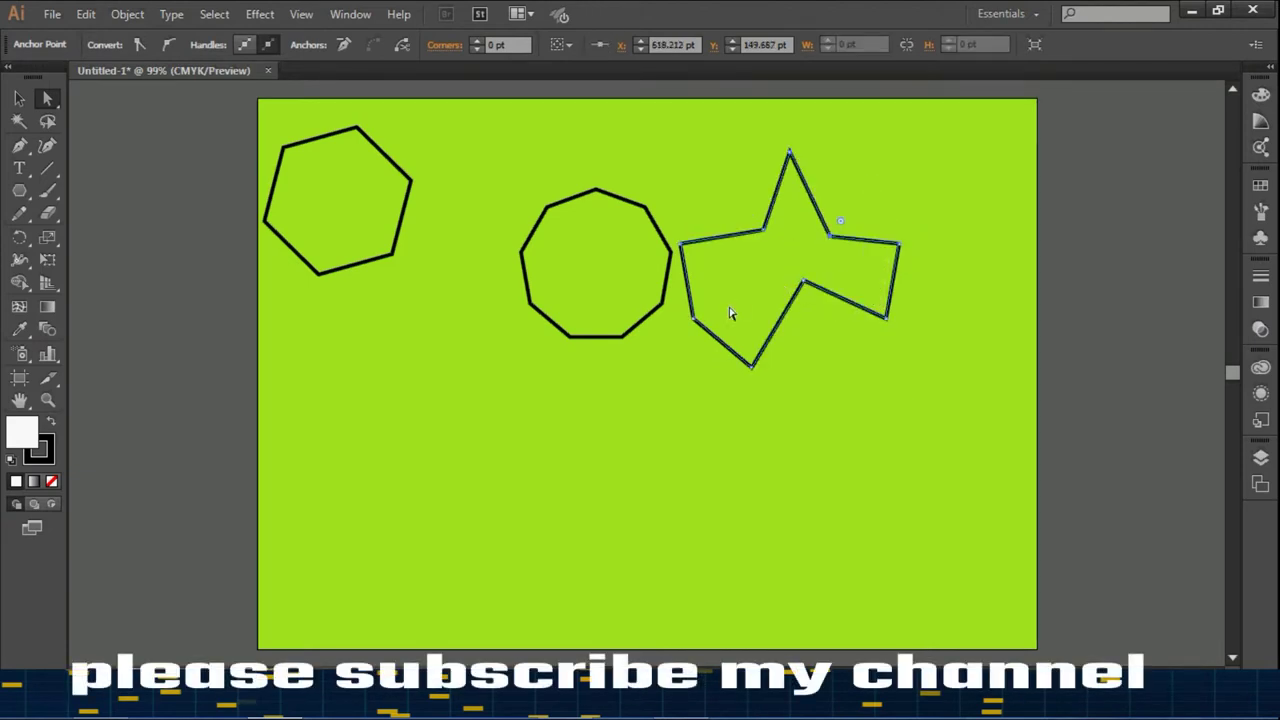
left_click_drag(731, 298, 763, 281)
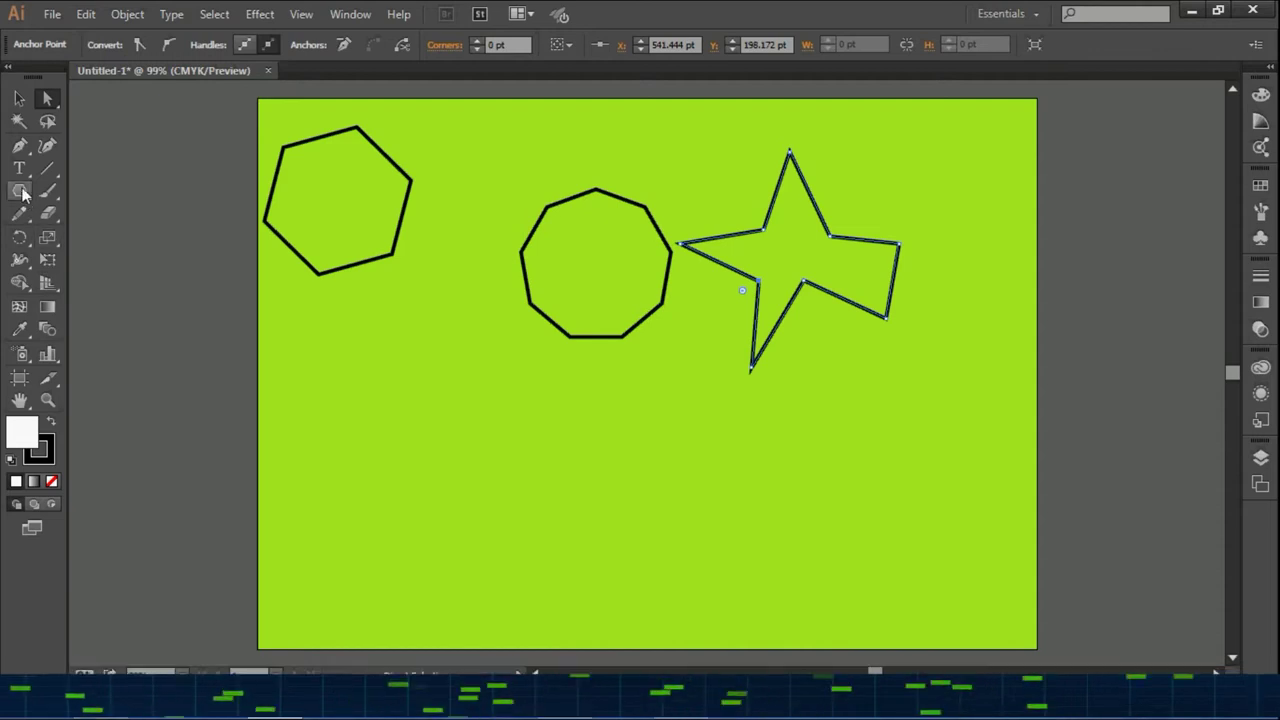
Draw two five-pointed stars, one below the hexagon and one in the middle
left_click(19, 190)
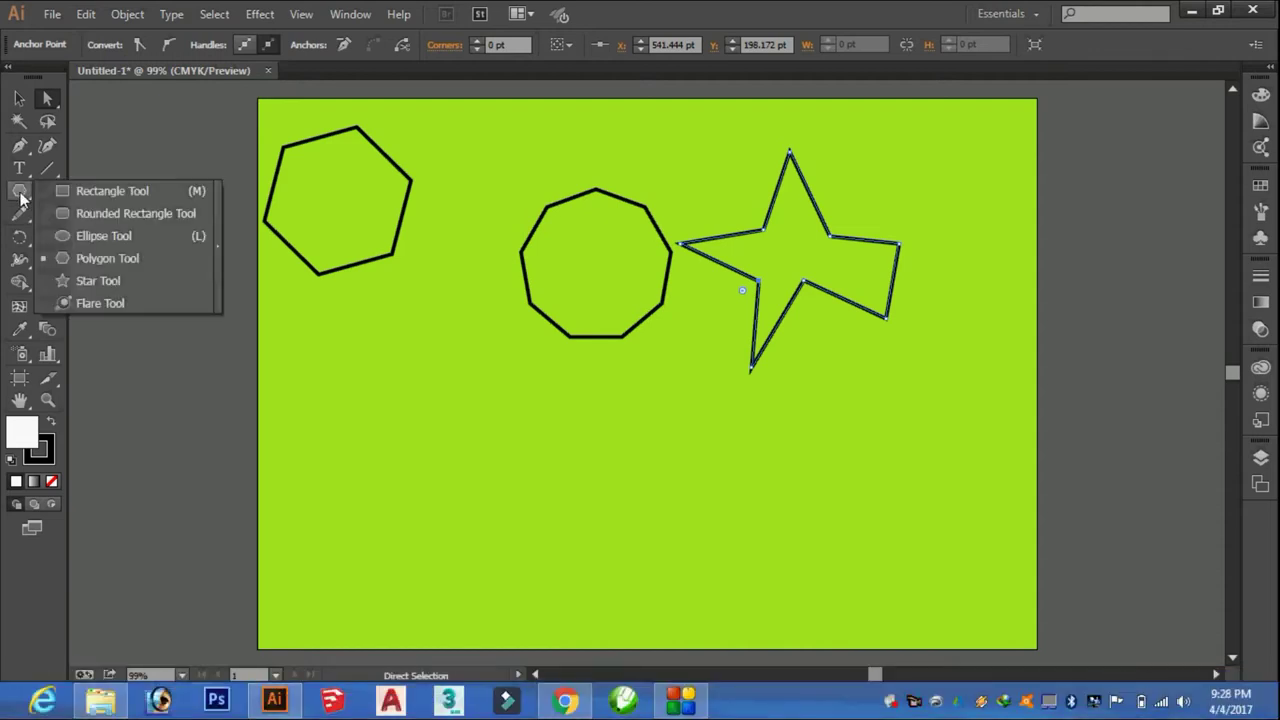
left_click(108, 283)
left_click_drag(366, 370, 429, 455)
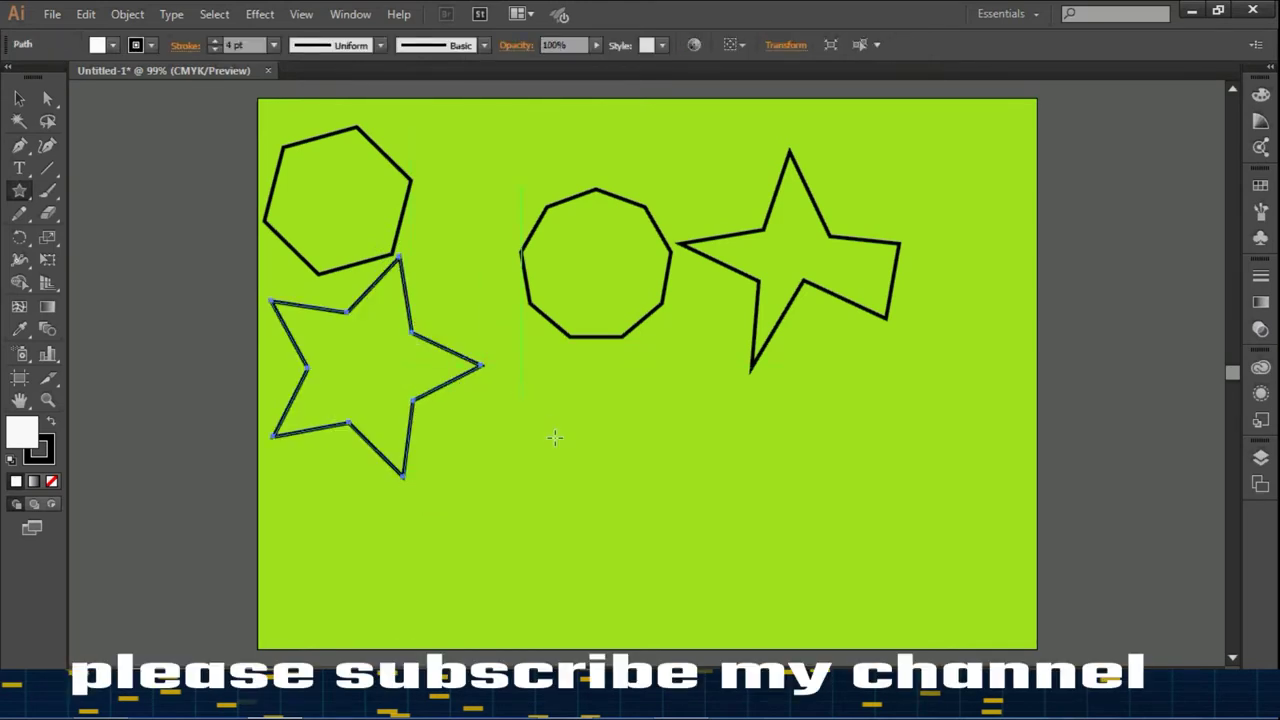
left_click_drag(521, 396, 583, 468)
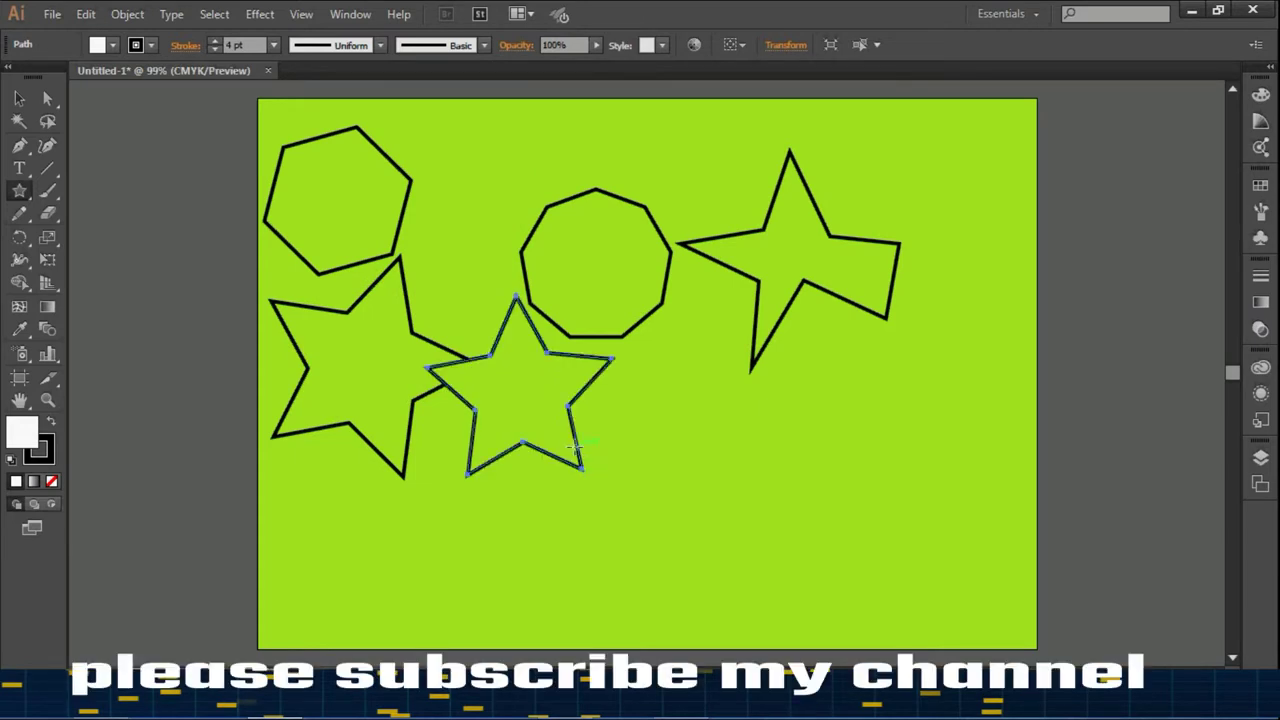
Add a 7-point star with radii 104.9584 pt and 52.4792 pt via the Star dialog
left_click(739, 468)
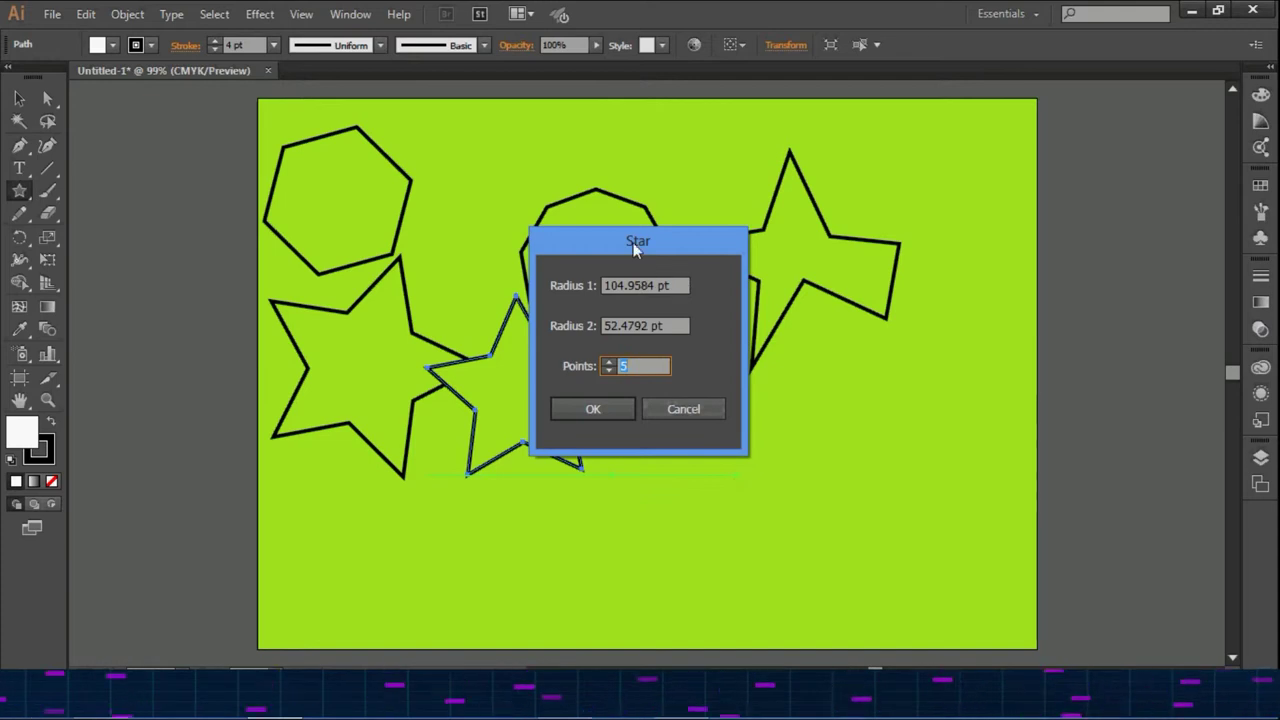
left_click_drag(650, 241, 696, 240)
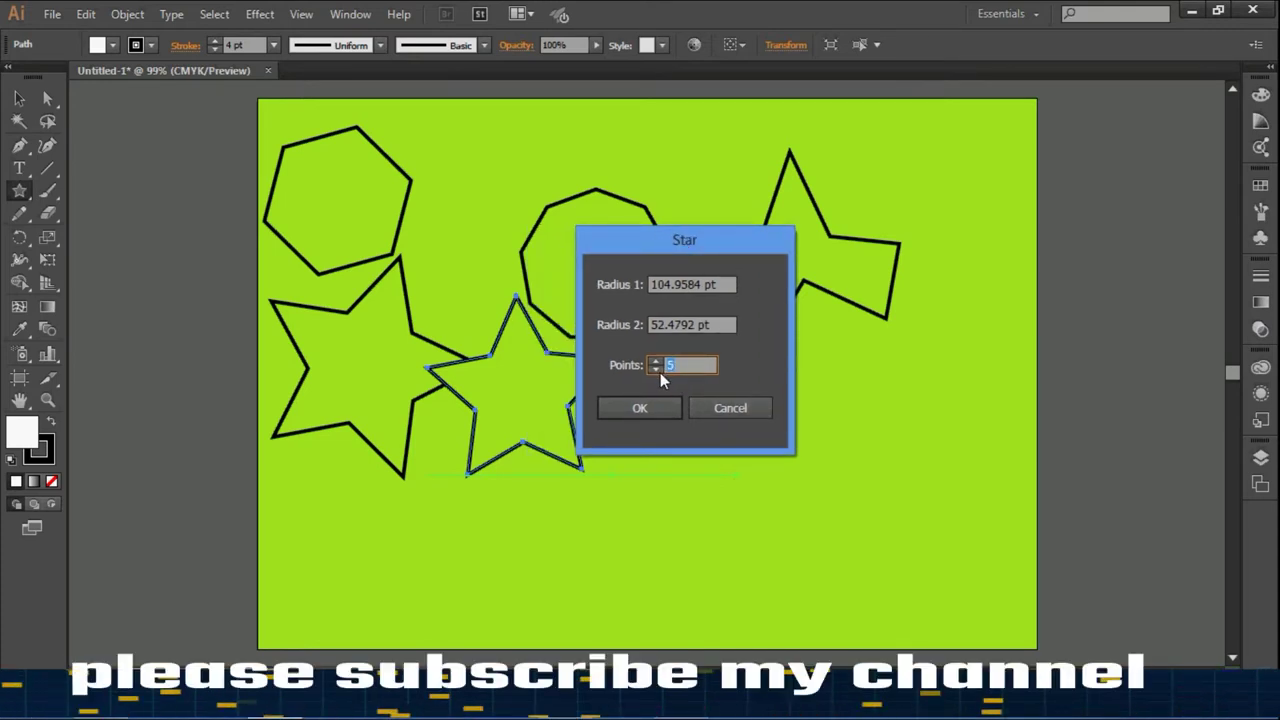
triple_click(654, 361)
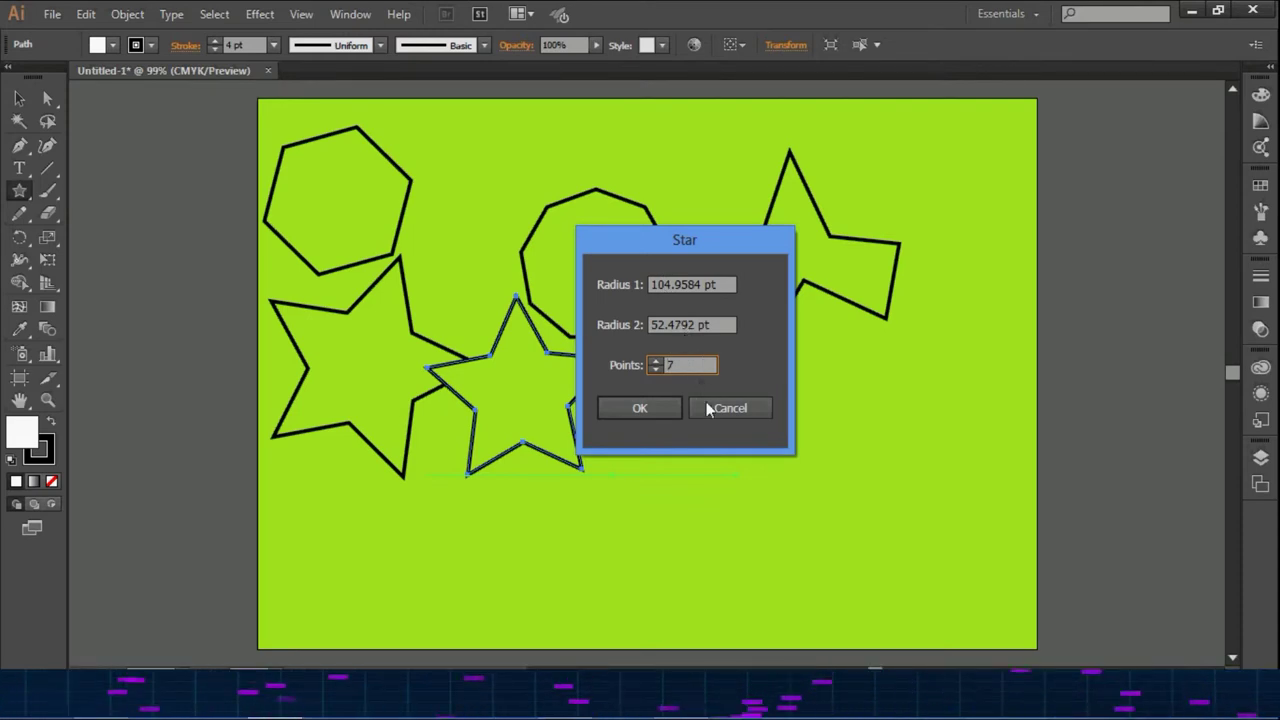
left_click(655, 409)
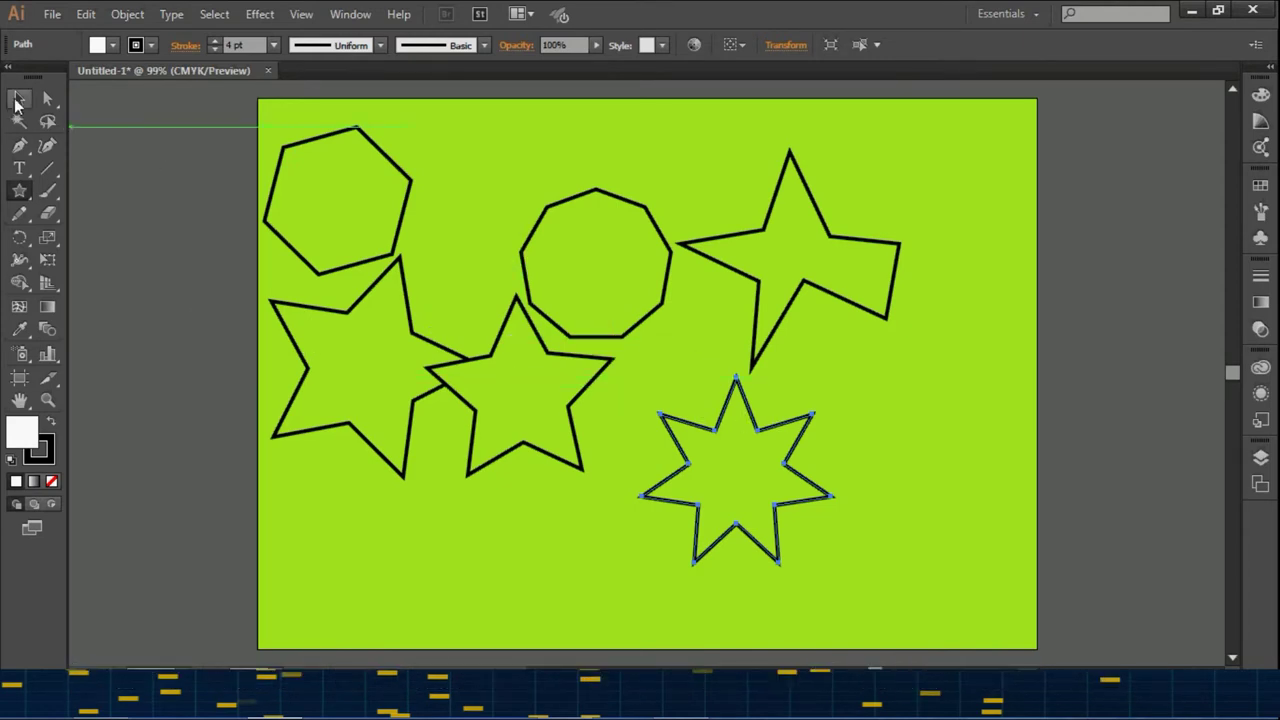
left_click(18, 99)
Select all the polygons and stars and delete them
left_click(276, 271)
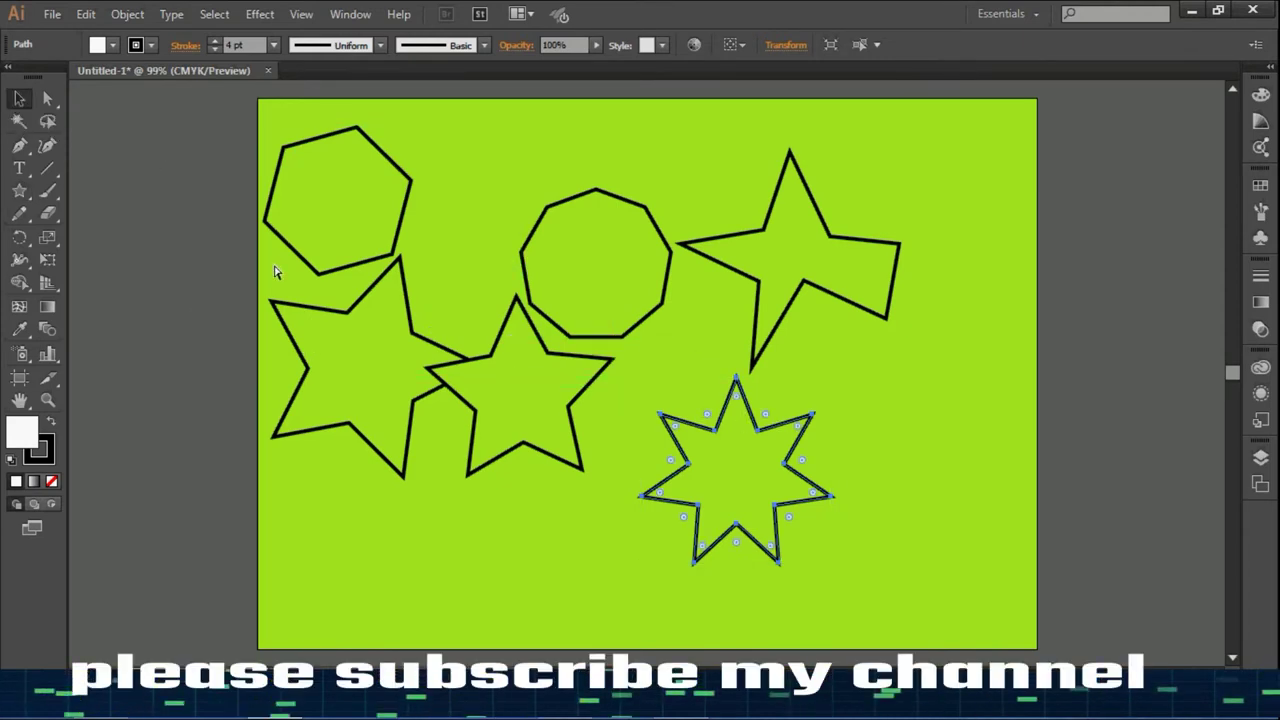
key("ctrl+a")
key("Delete")
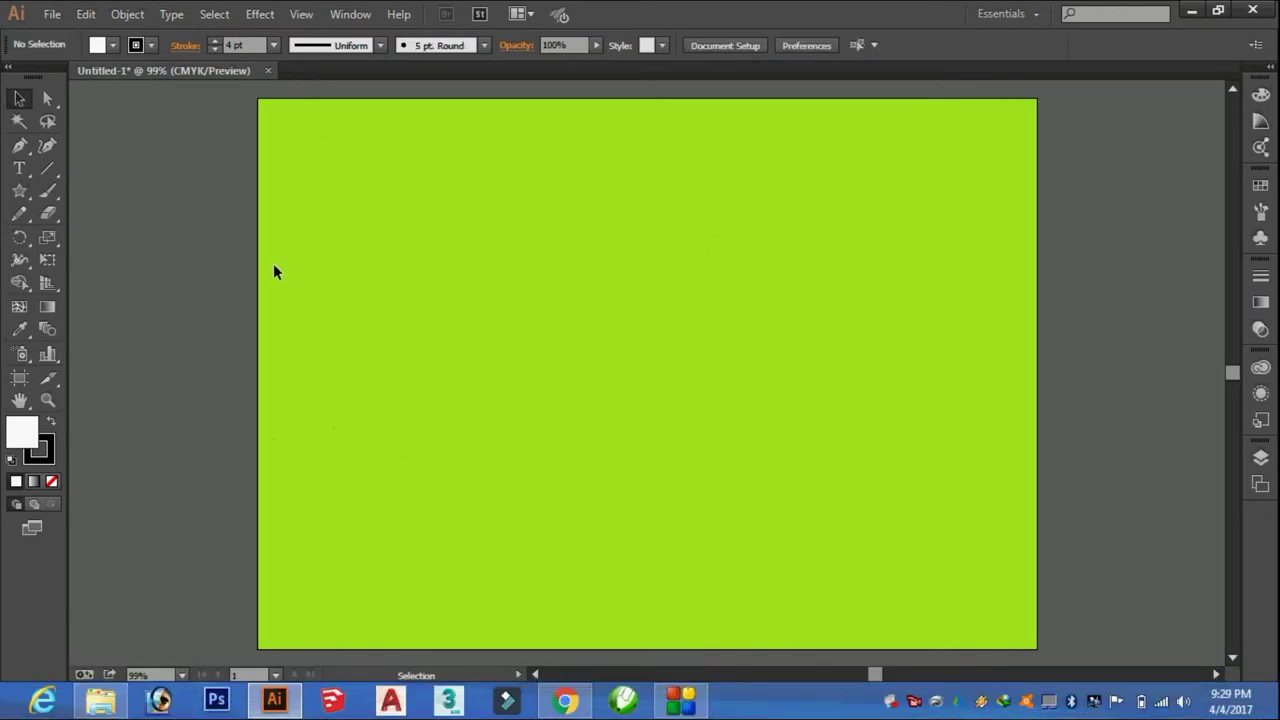
Draw a lens flare with its halo near the upper left and rings stretched diagonally
left_click(19, 190)
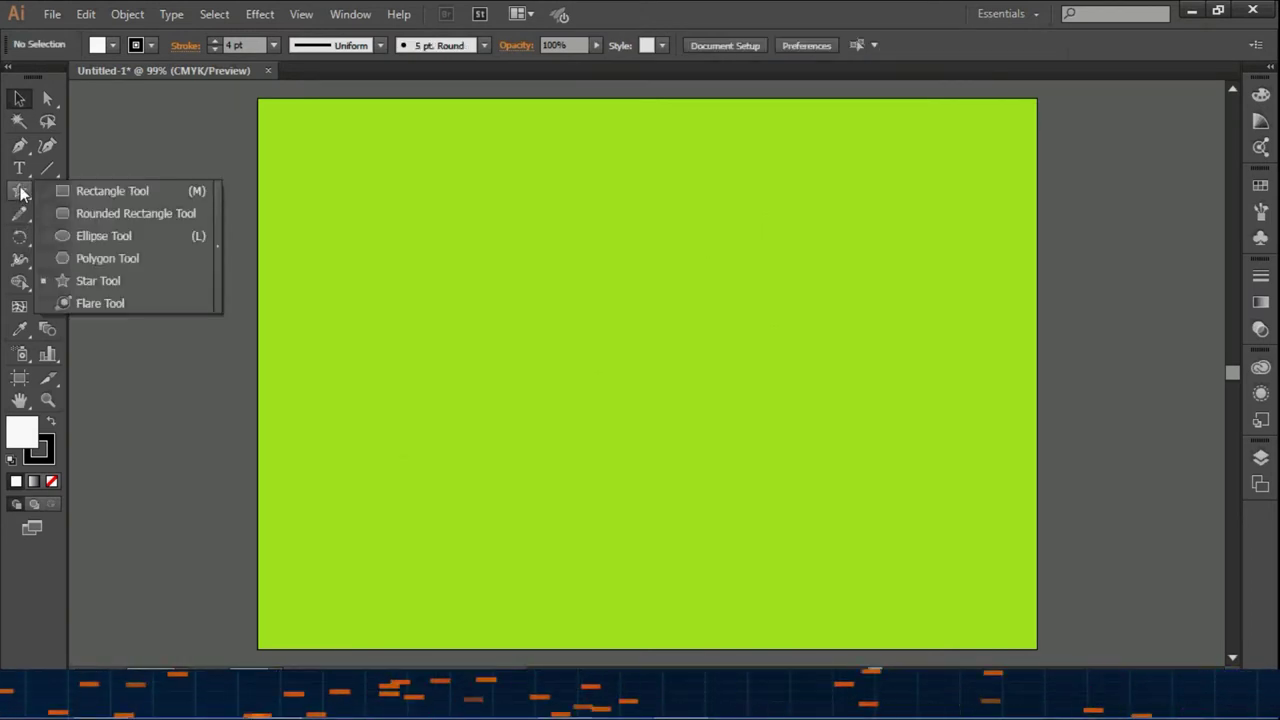
left_click(92, 304)
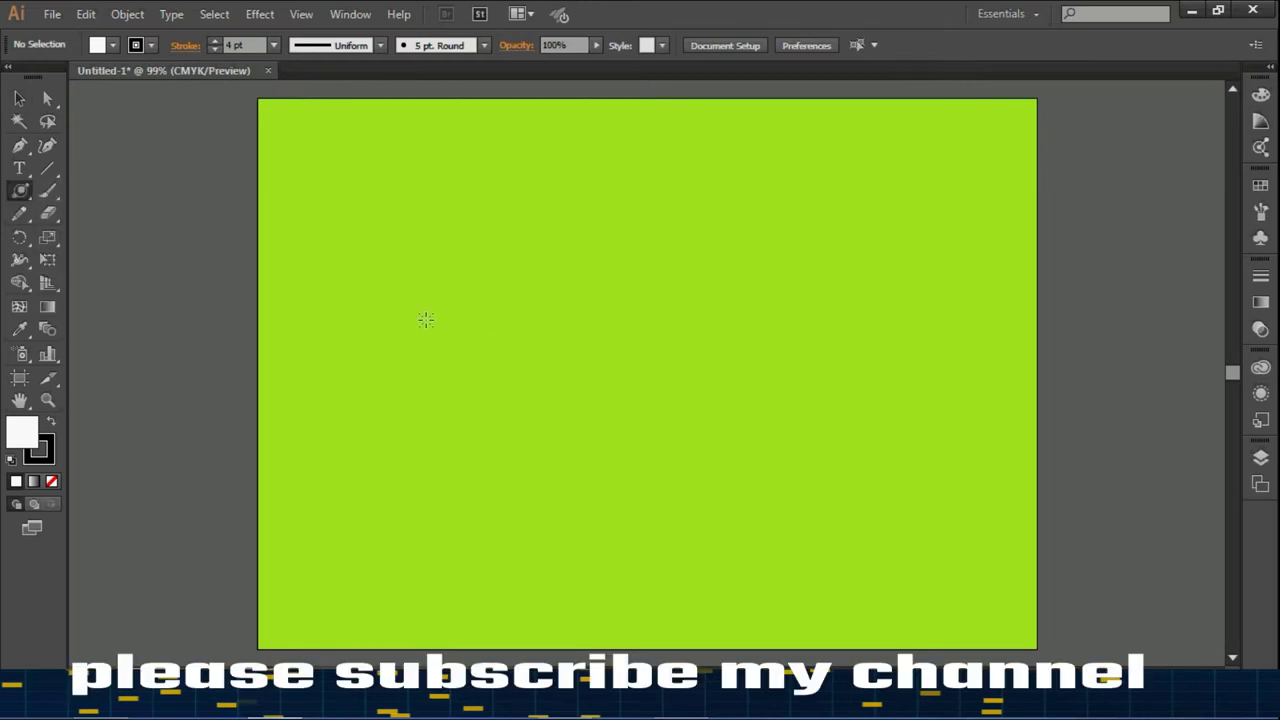
left_click_drag(389, 269, 420, 310)
left_click(499, 374)
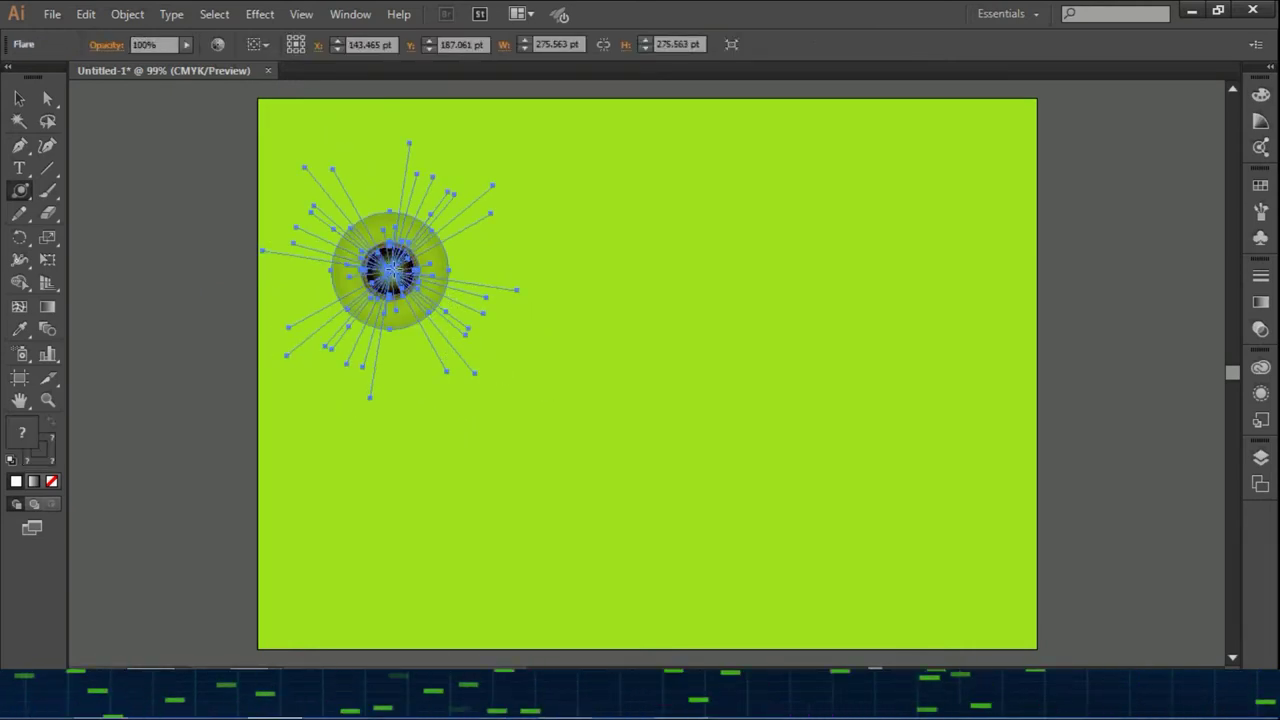
left_click_drag(410, 280, 679, 421)
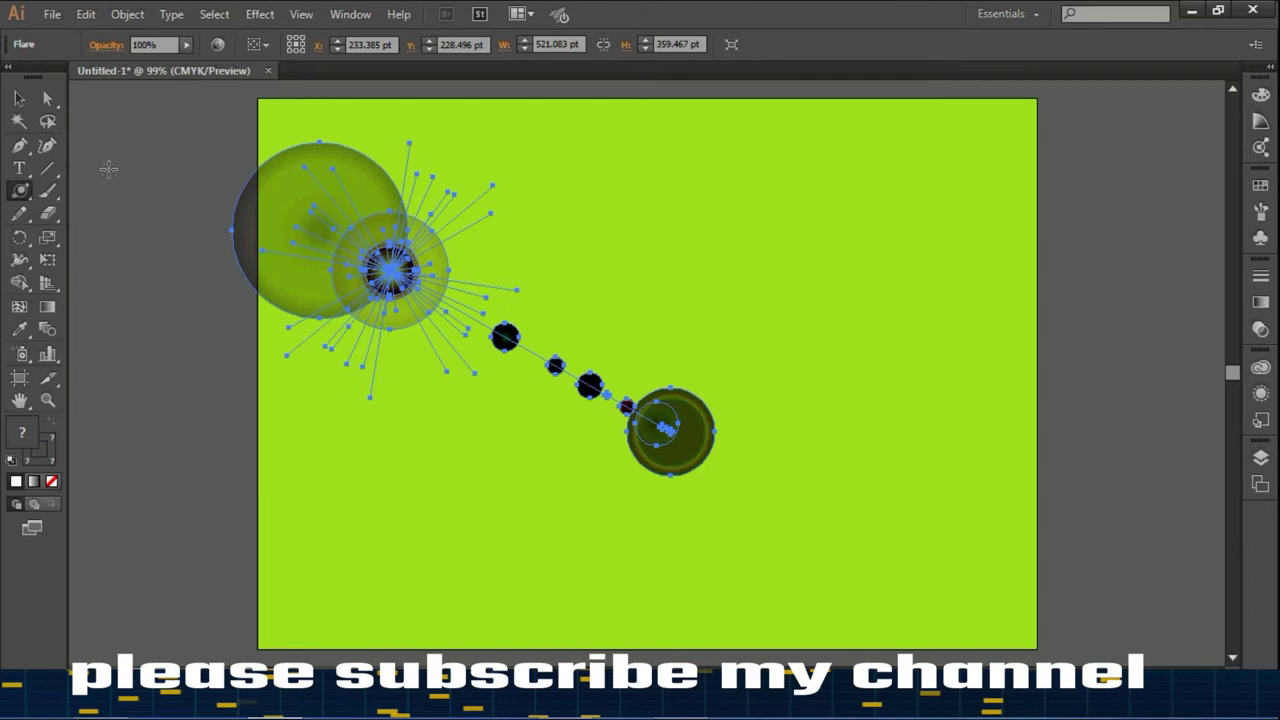
Deselect the lens flare, then reselect it with the Selection tool
key("v")
left_click(655, 285)
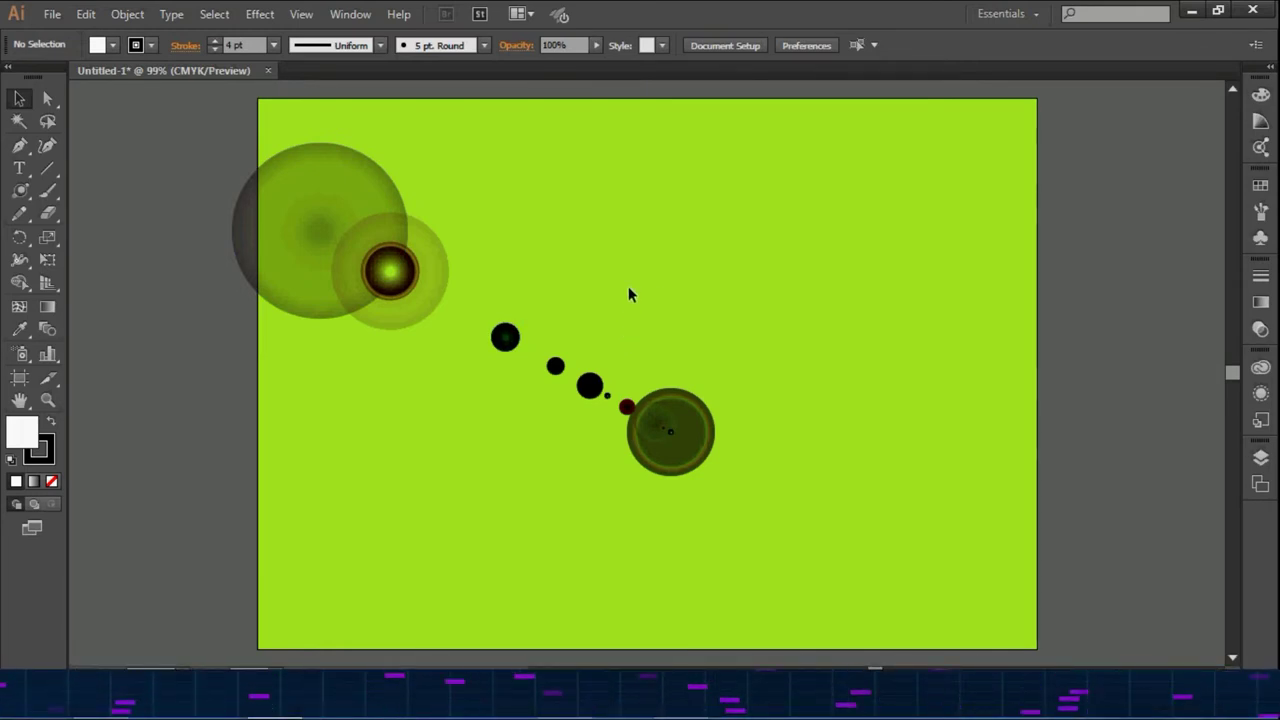
left_click(396, 272)
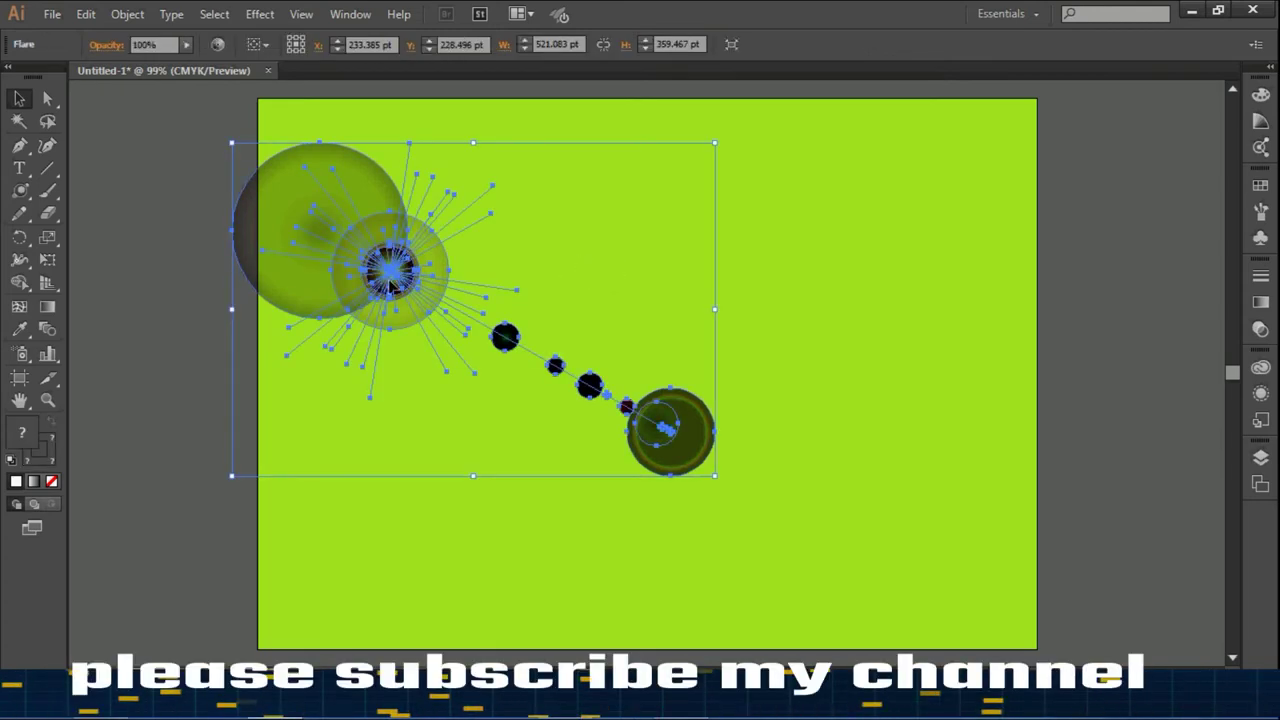
left_click(19, 191)
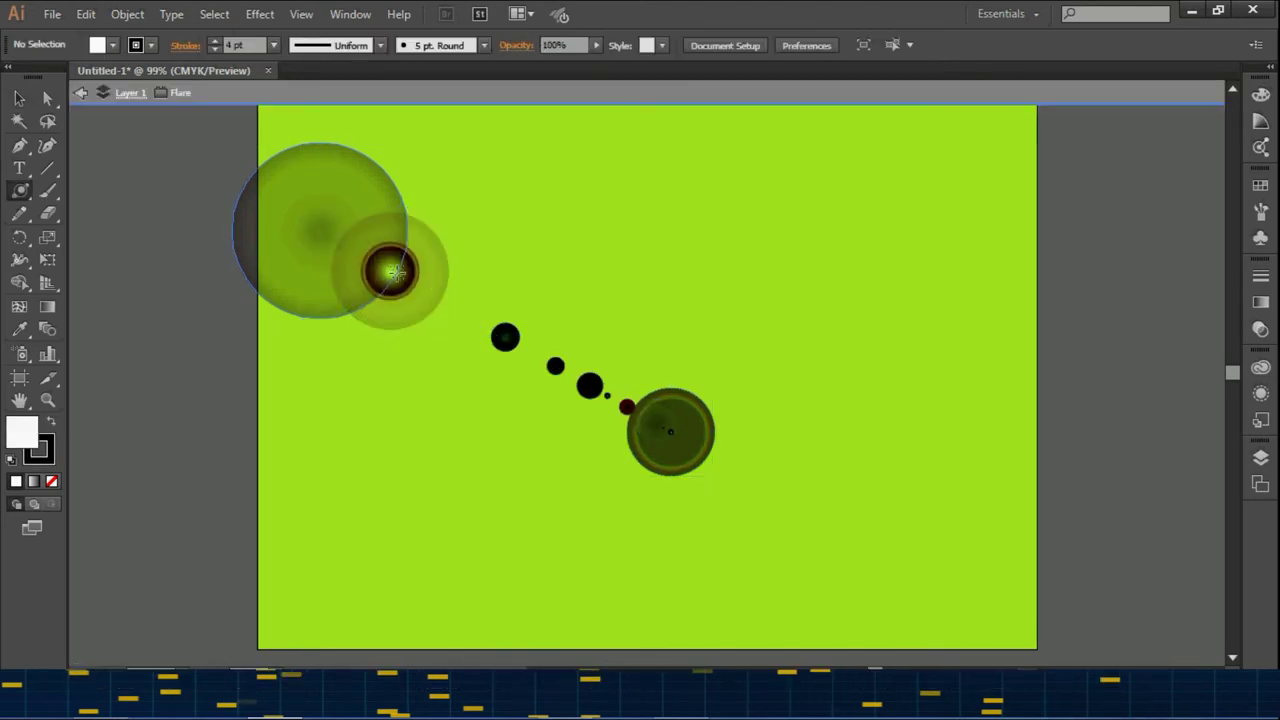
Select the existing flare and set the Flare Tool Options ray count to 8
left_click(396, 271)
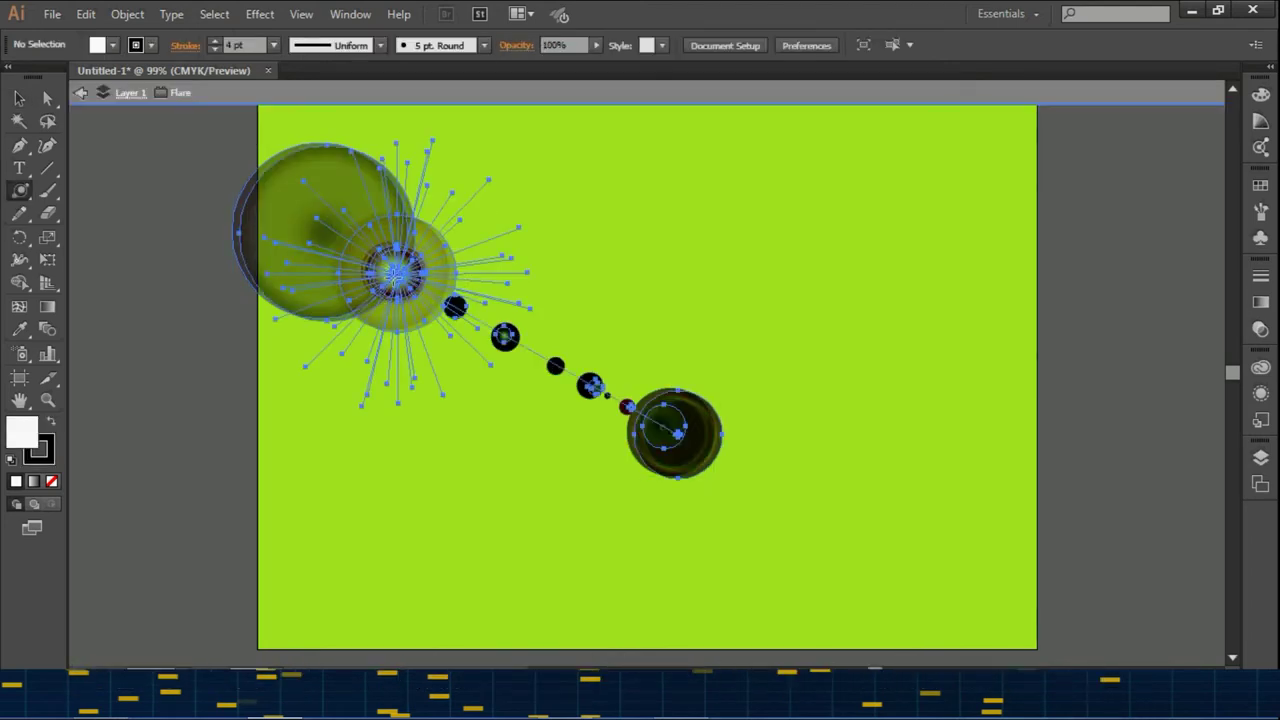
double_click(19, 191)
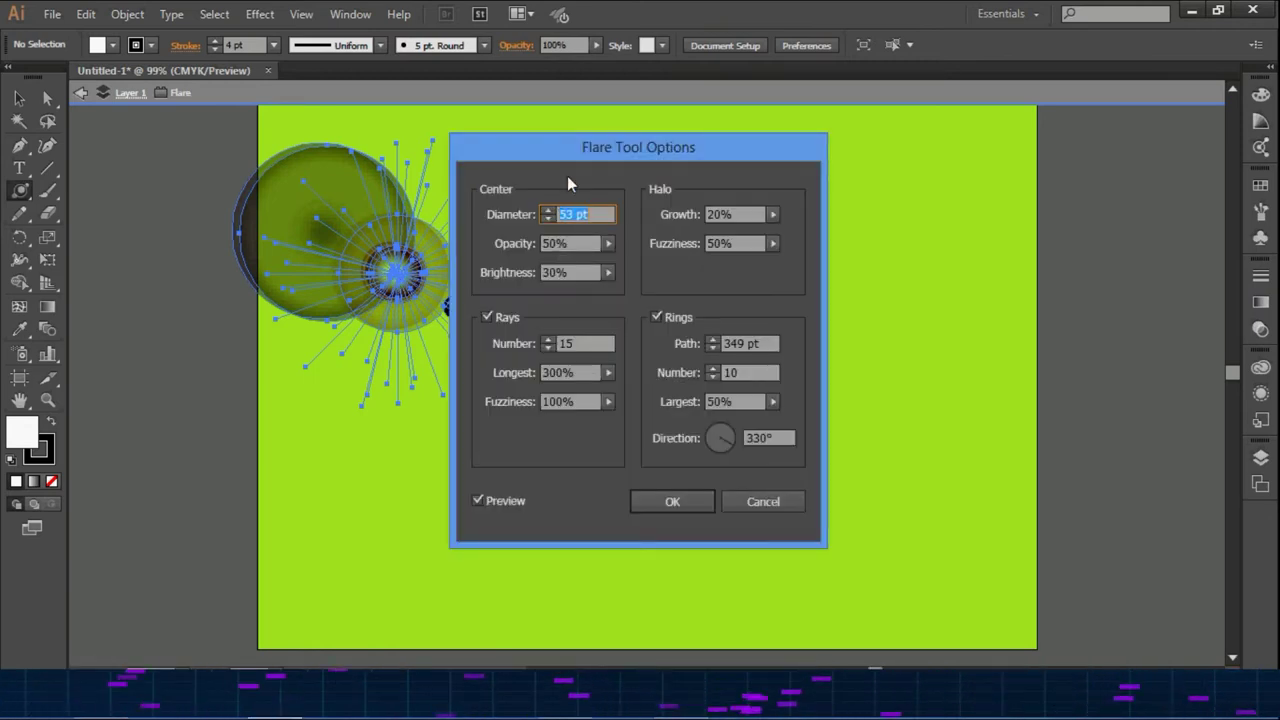
mouse_move(569, 153)
left_mouse_down()
mouse_move(669, 152)
mouse_move(605, 152)
left_mouse_up()
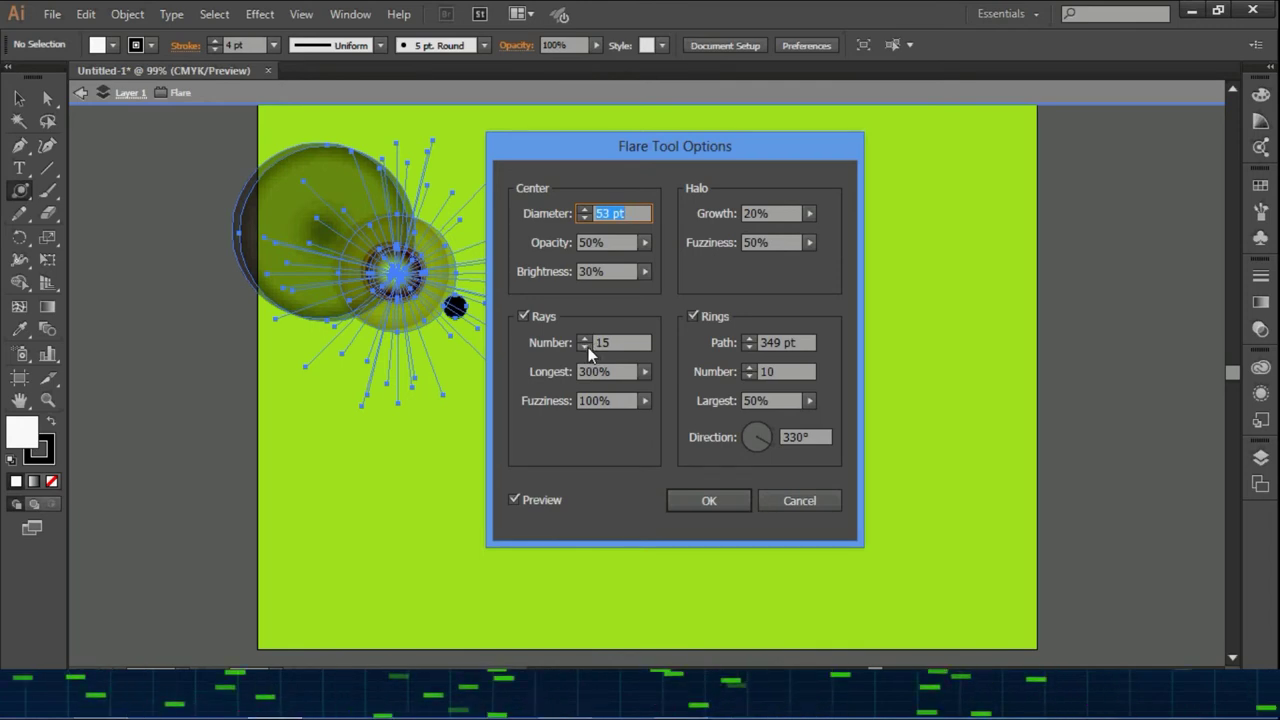
left_click(585, 347)
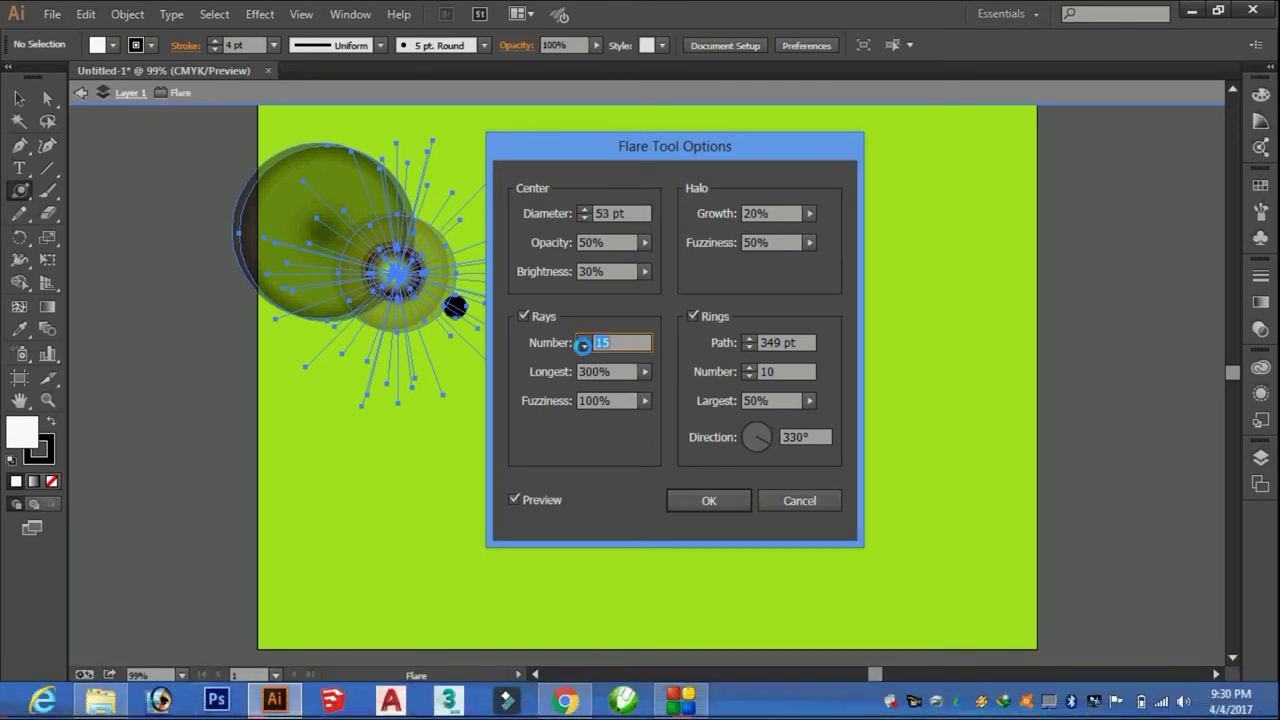
left_click(583, 347)
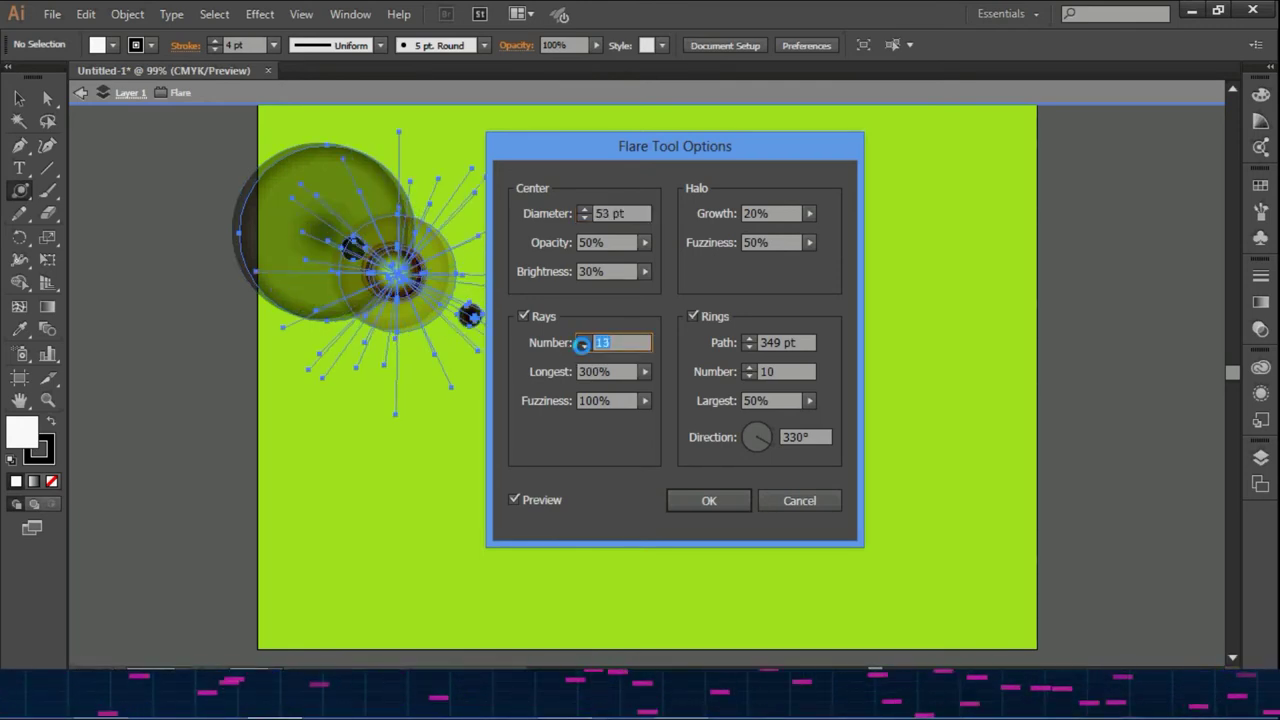
key("Down")
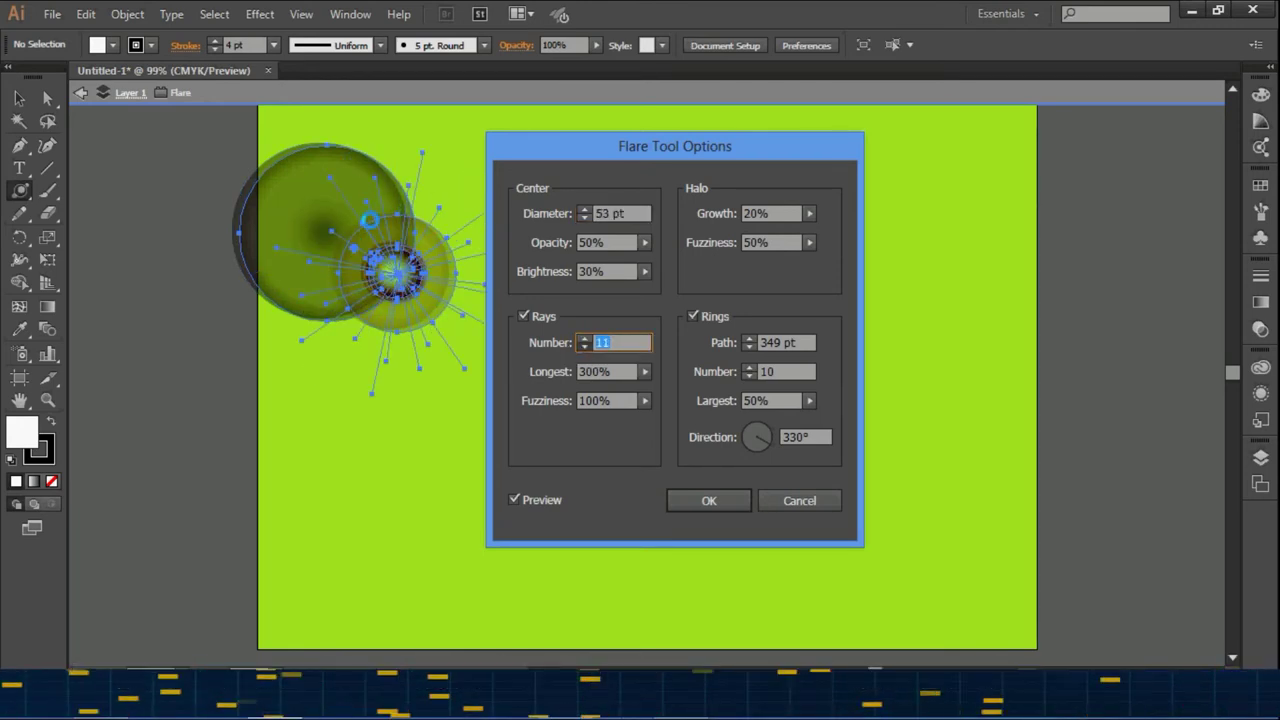
key("Down")
key("Down")
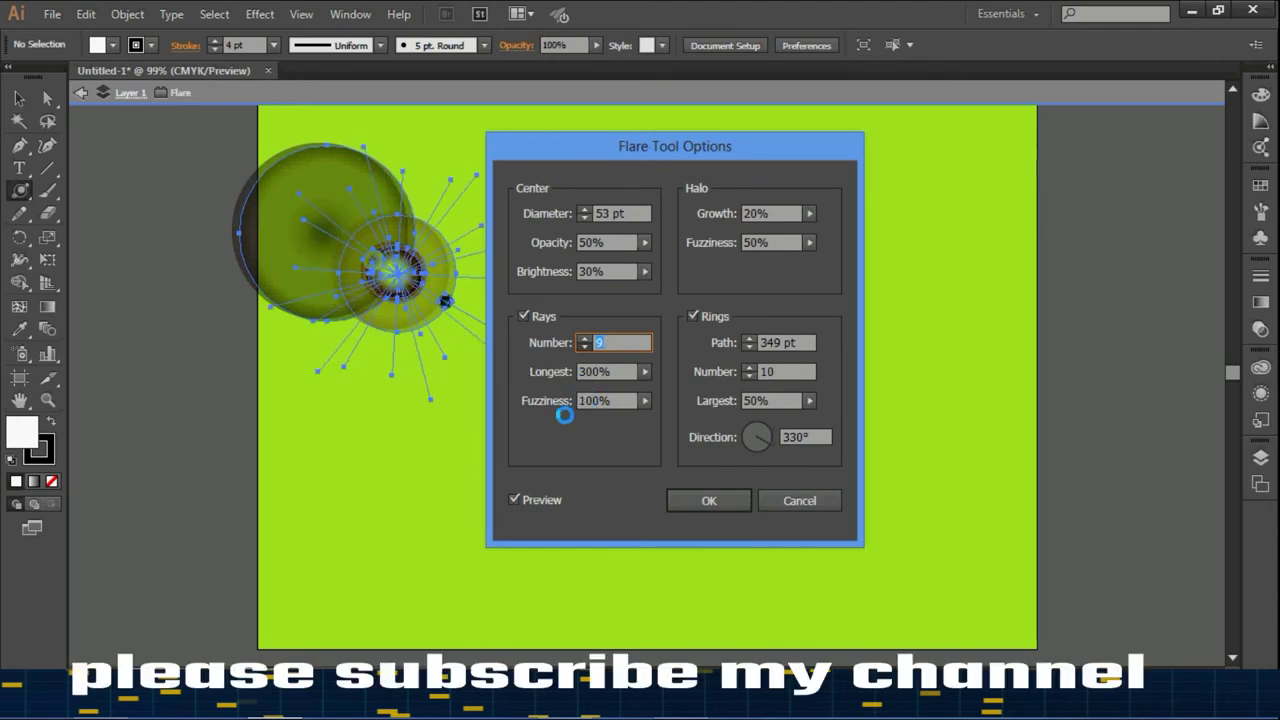
type("8")
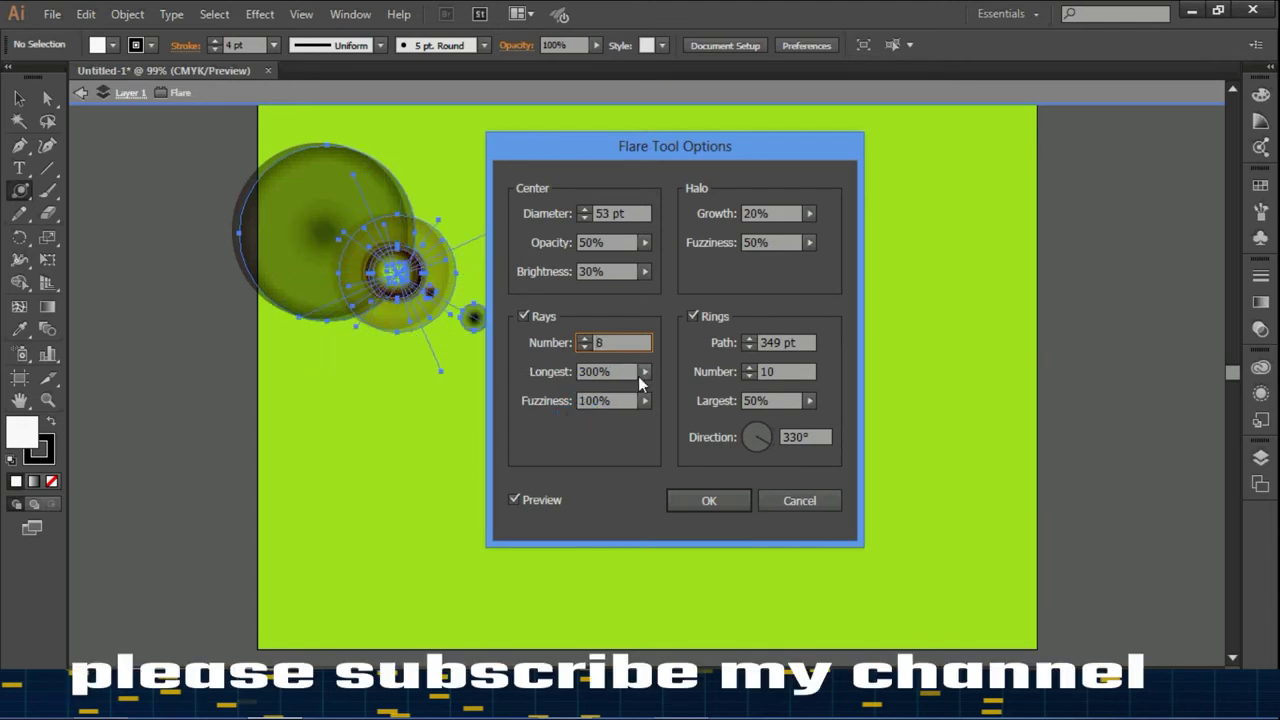
Set the longest ray to 333% and lower the ray fuzziness to 29%
left_click(646, 372)
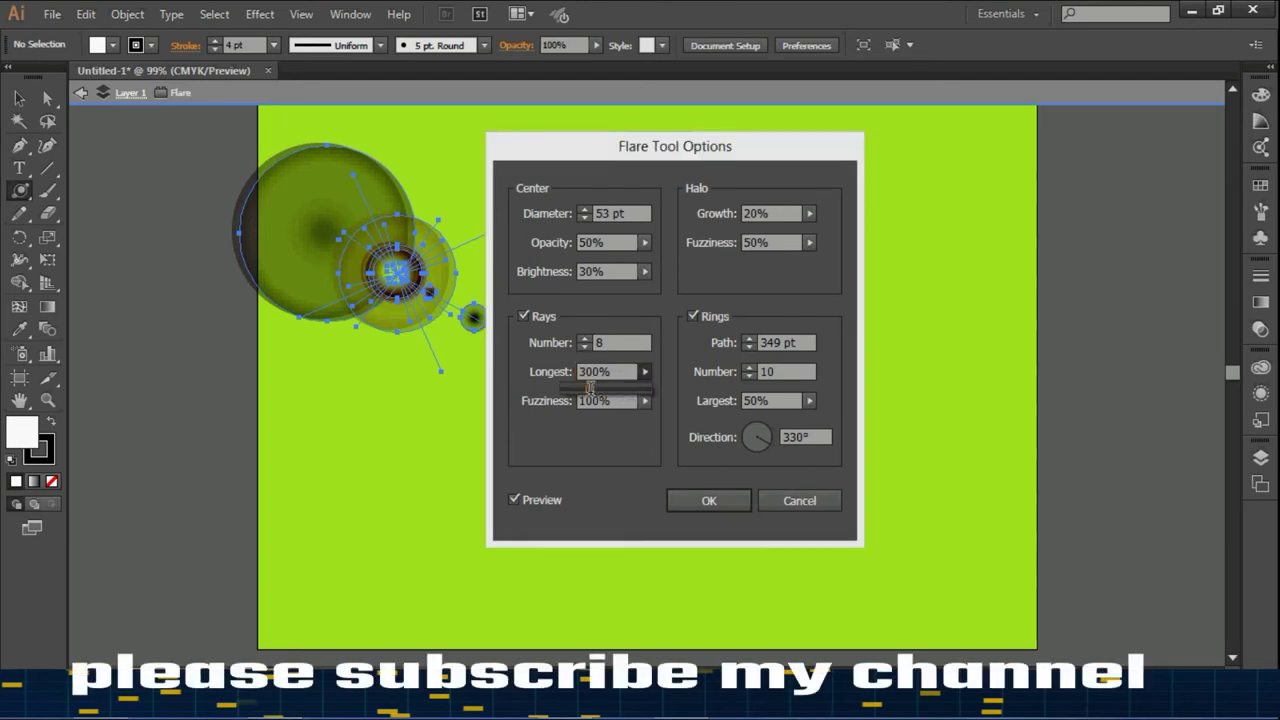
left_click_drag(592, 388, 614, 389)
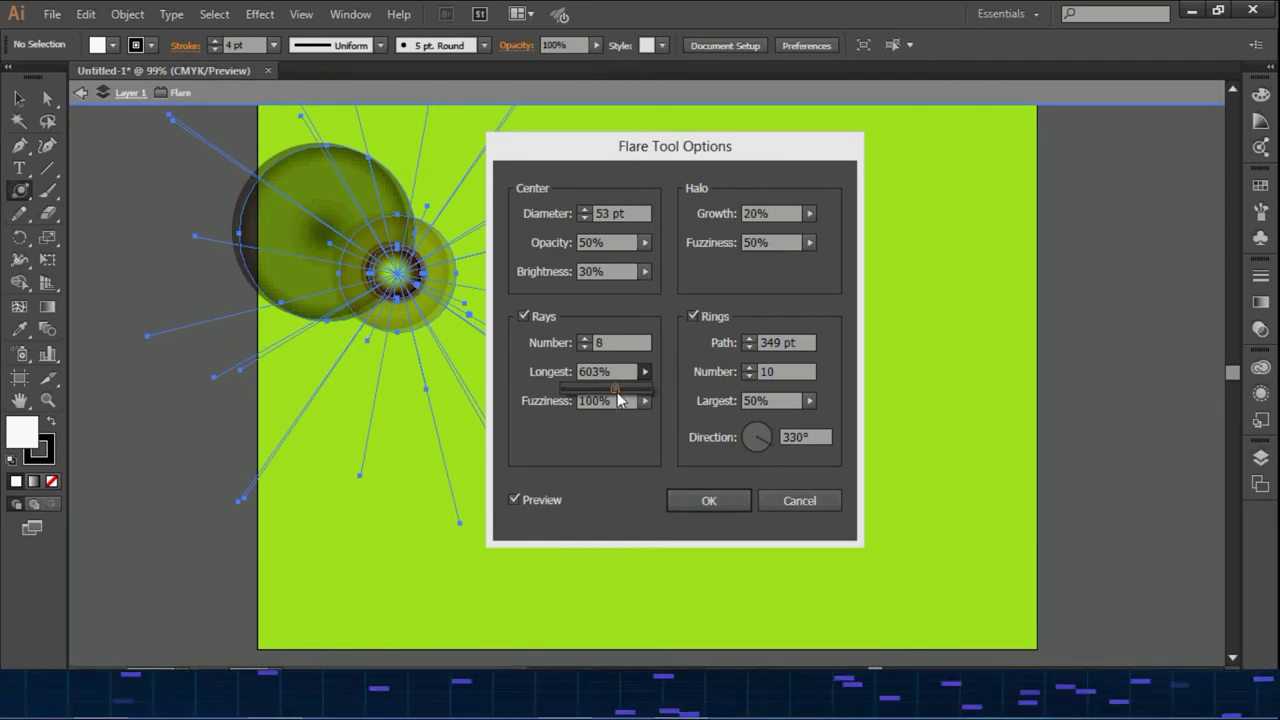
left_click_drag(618, 400, 593, 393)
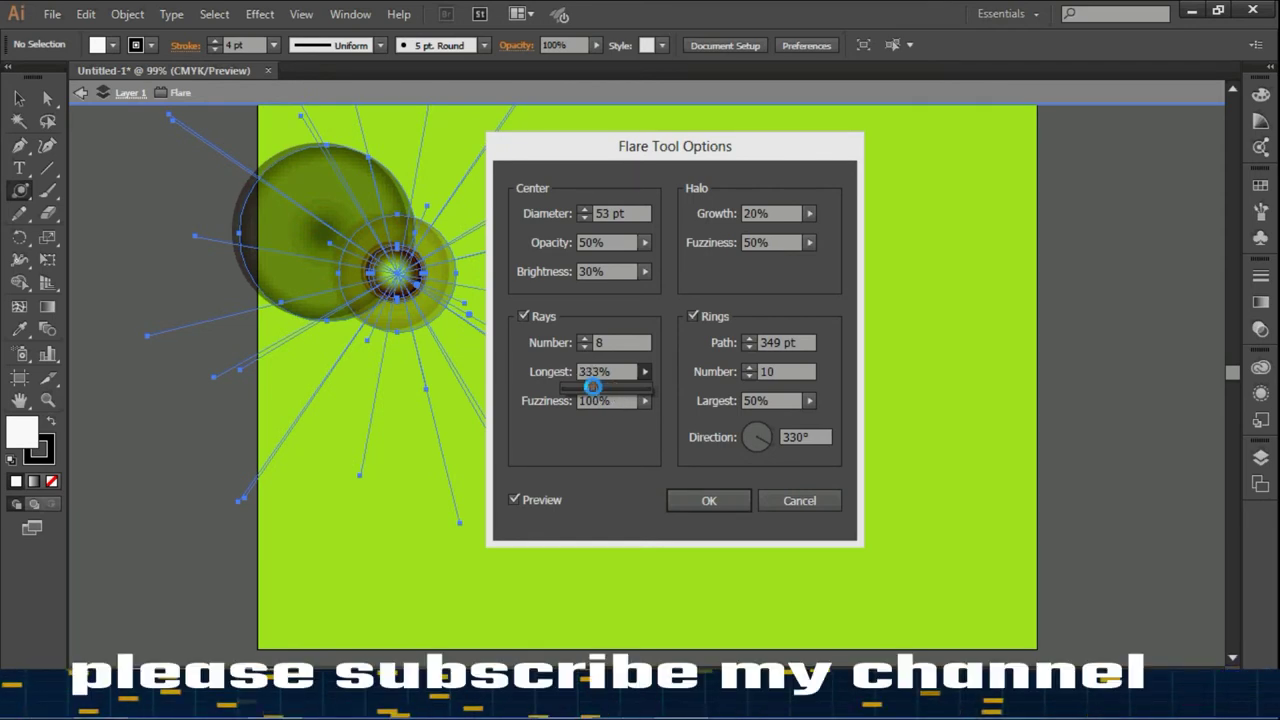
left_click(647, 400)
left_click_drag(643, 425, 621, 424)
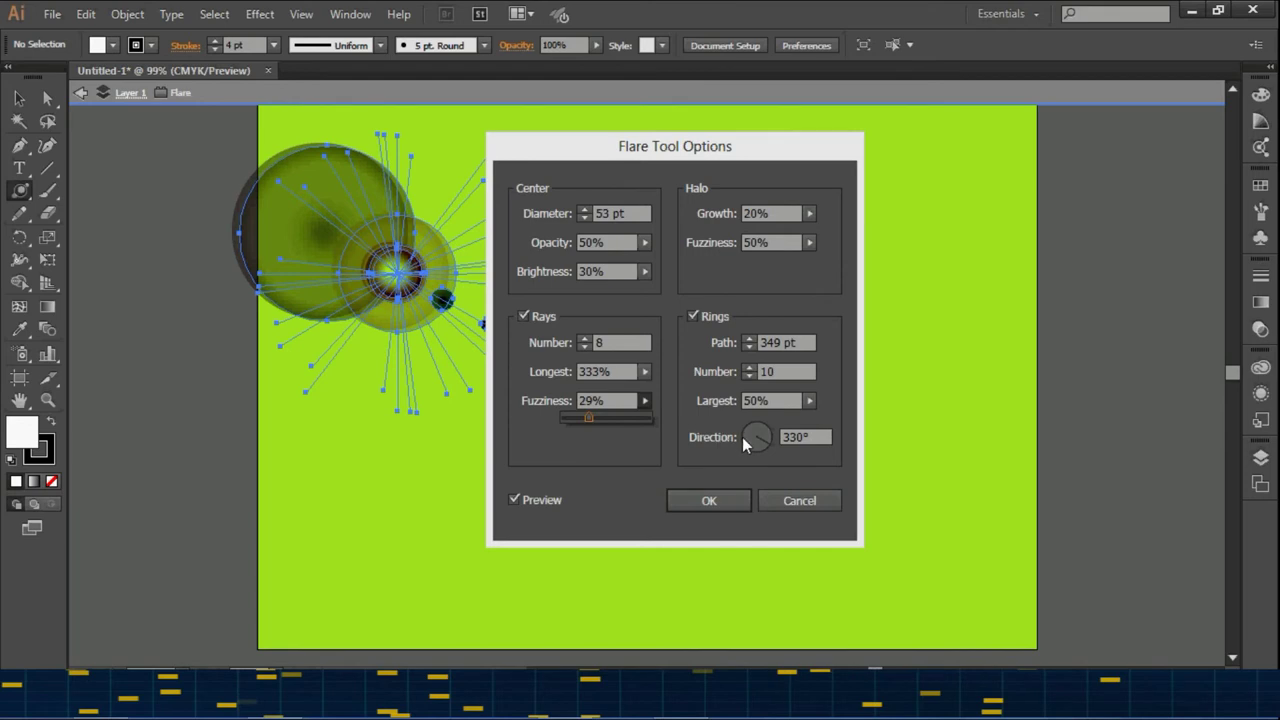
Set the rings path to 347 pt with 9 rings and create the flare
left_click(751, 344)
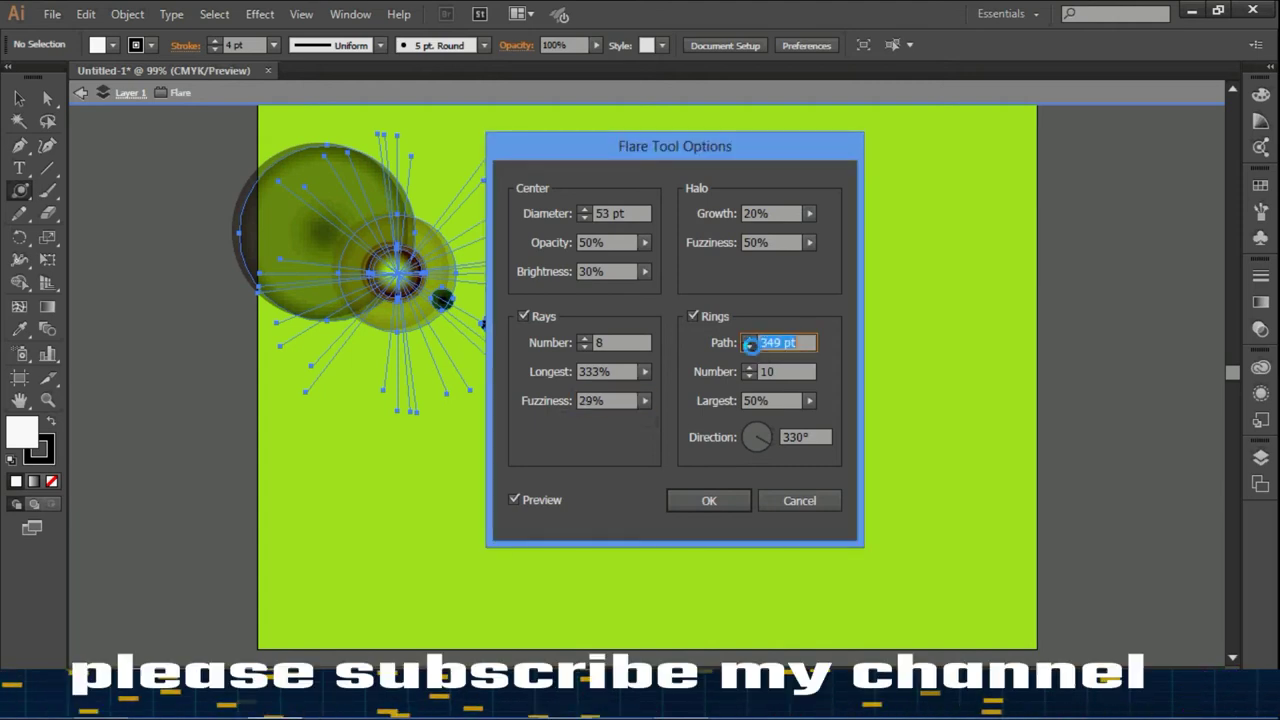
left_click(749, 347)
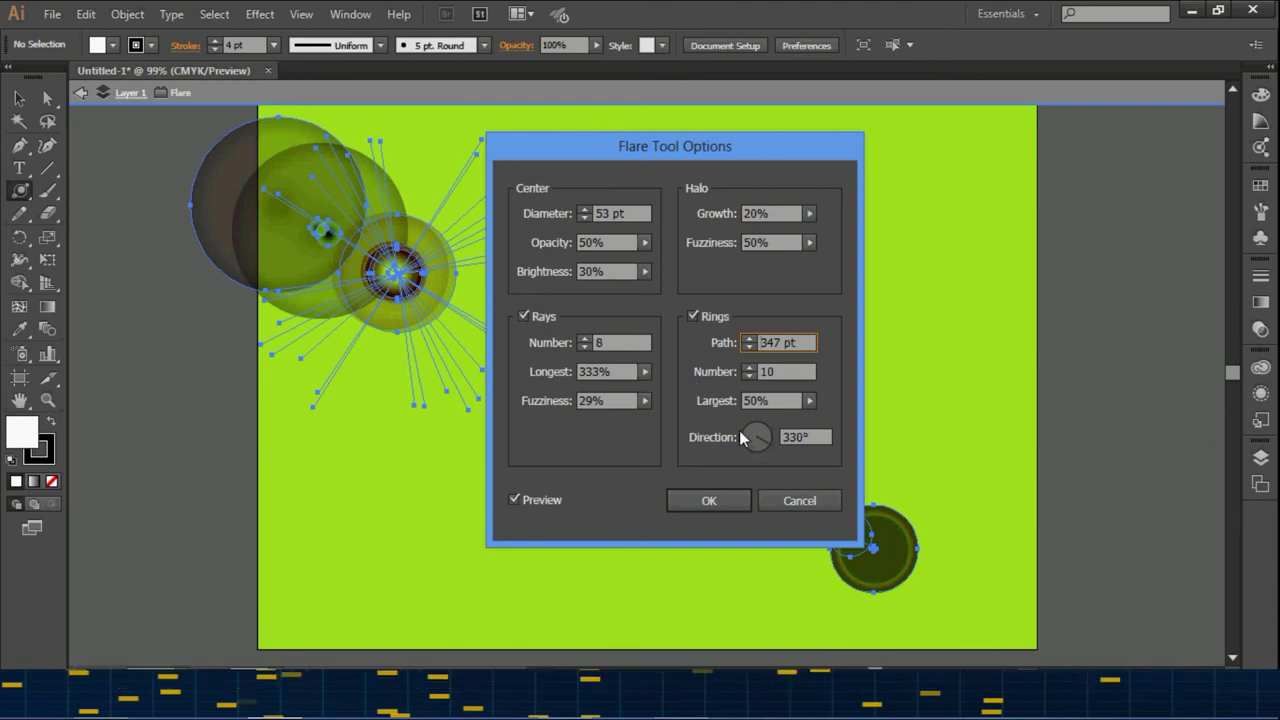
left_click(752, 373)
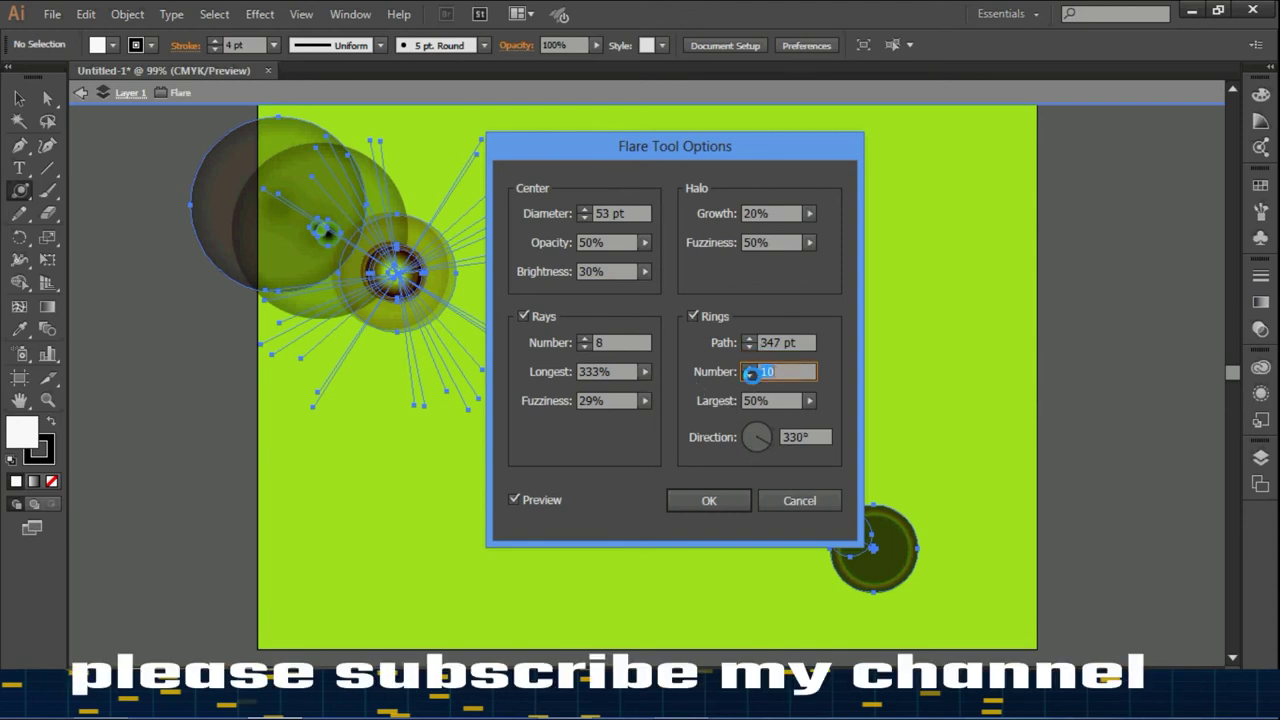
left_click(749, 377)
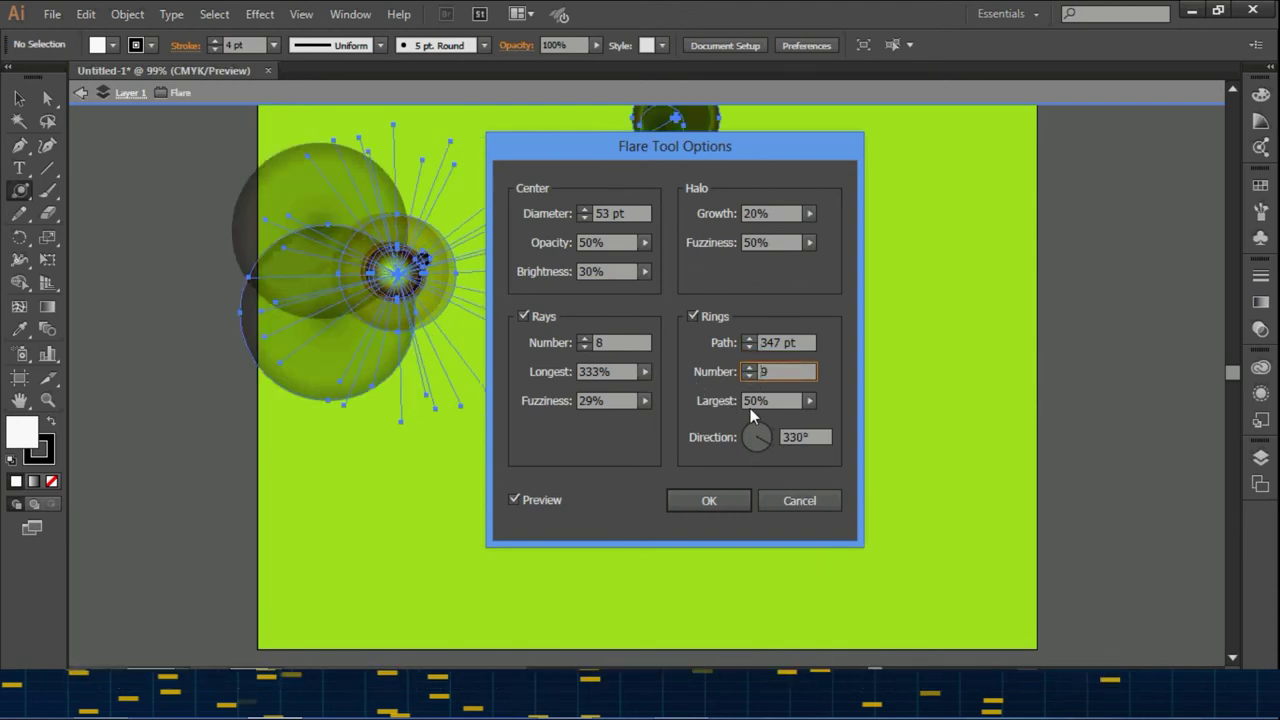
left_click(726, 499)
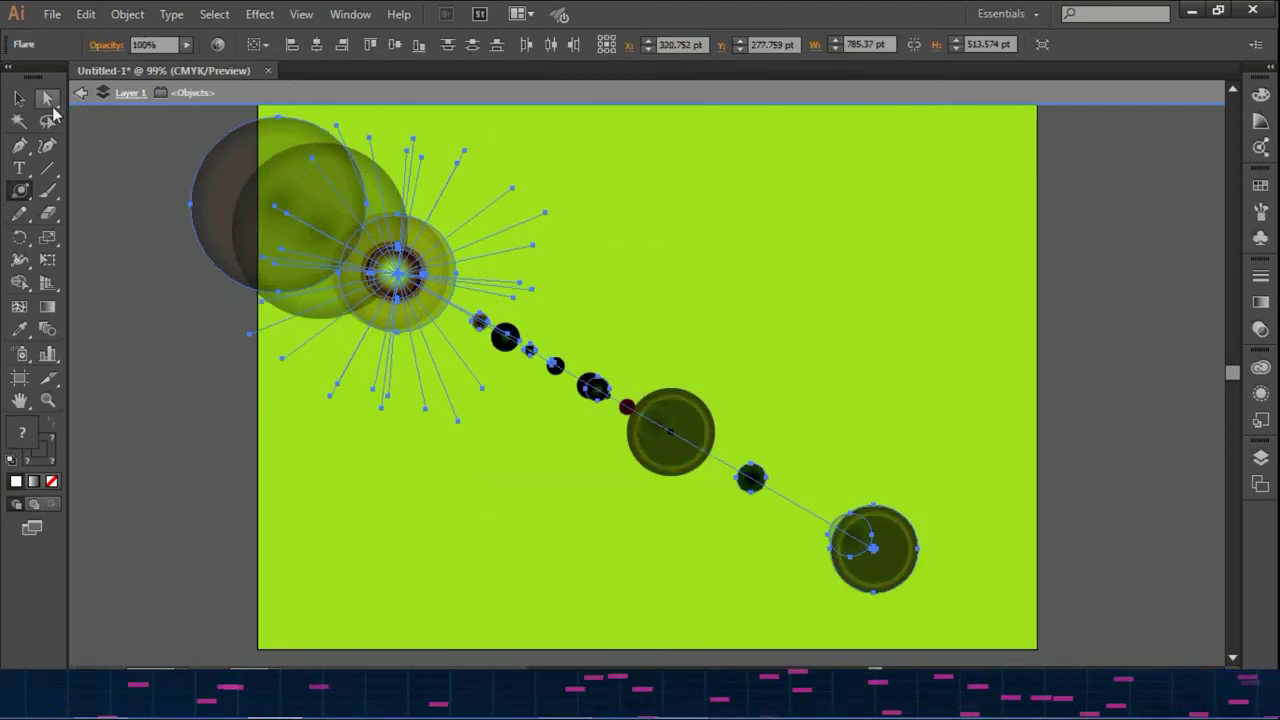
Move the second lens flare lower on the left of the artboard
left_click(19, 98)
left_click(730, 222)
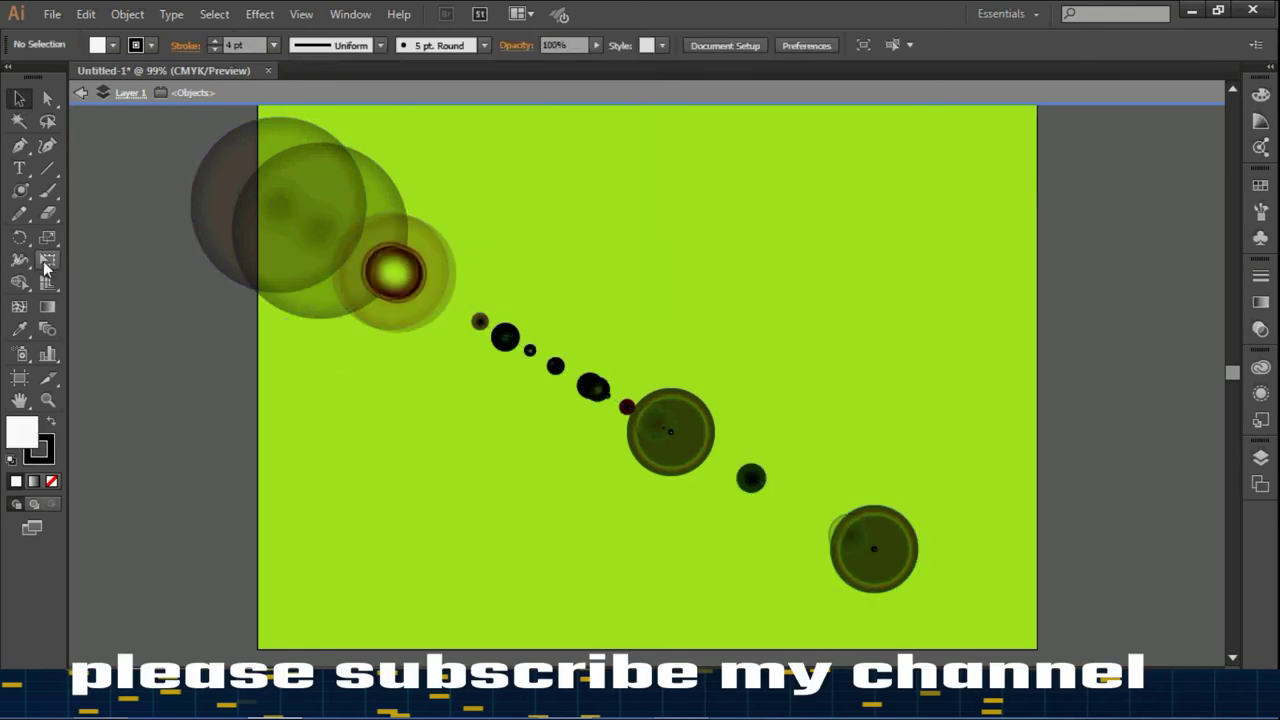
left_click_drag(395, 275, 439, 458)
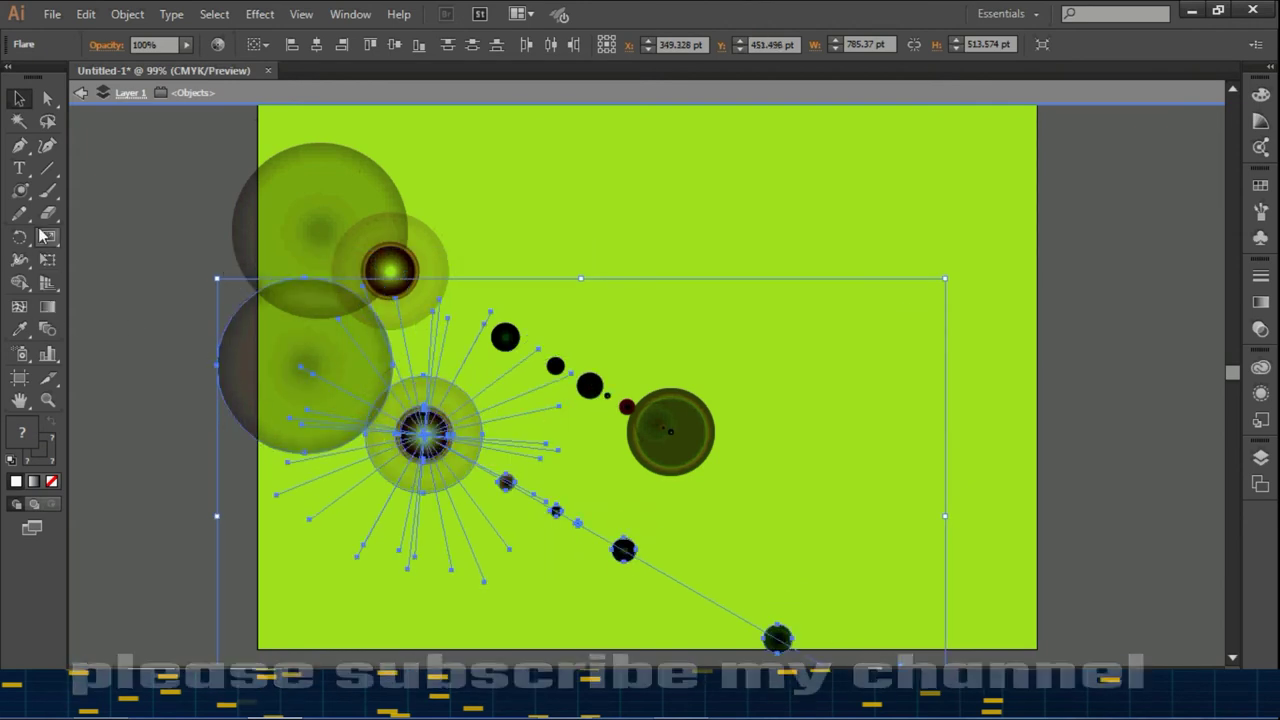
Draw a large new lens flare on the right side, then deselect it
left_click(19, 190)
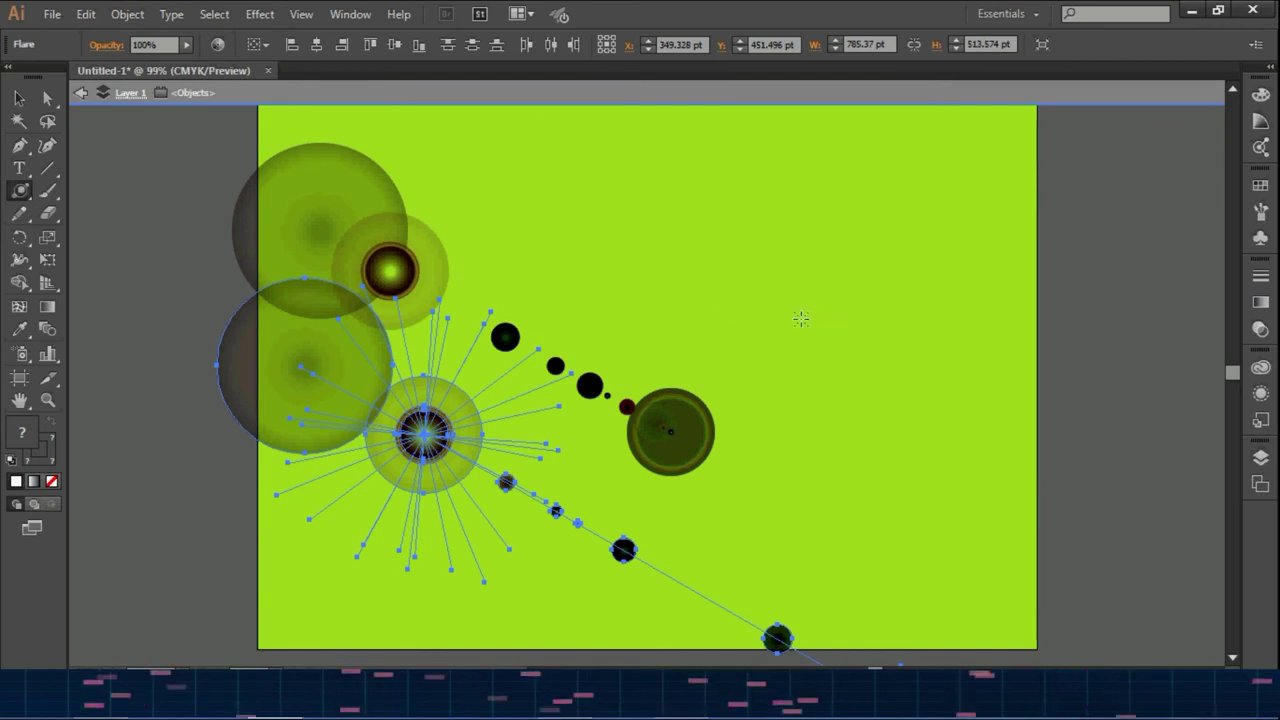
left_click_drag(795, 320, 868, 397)
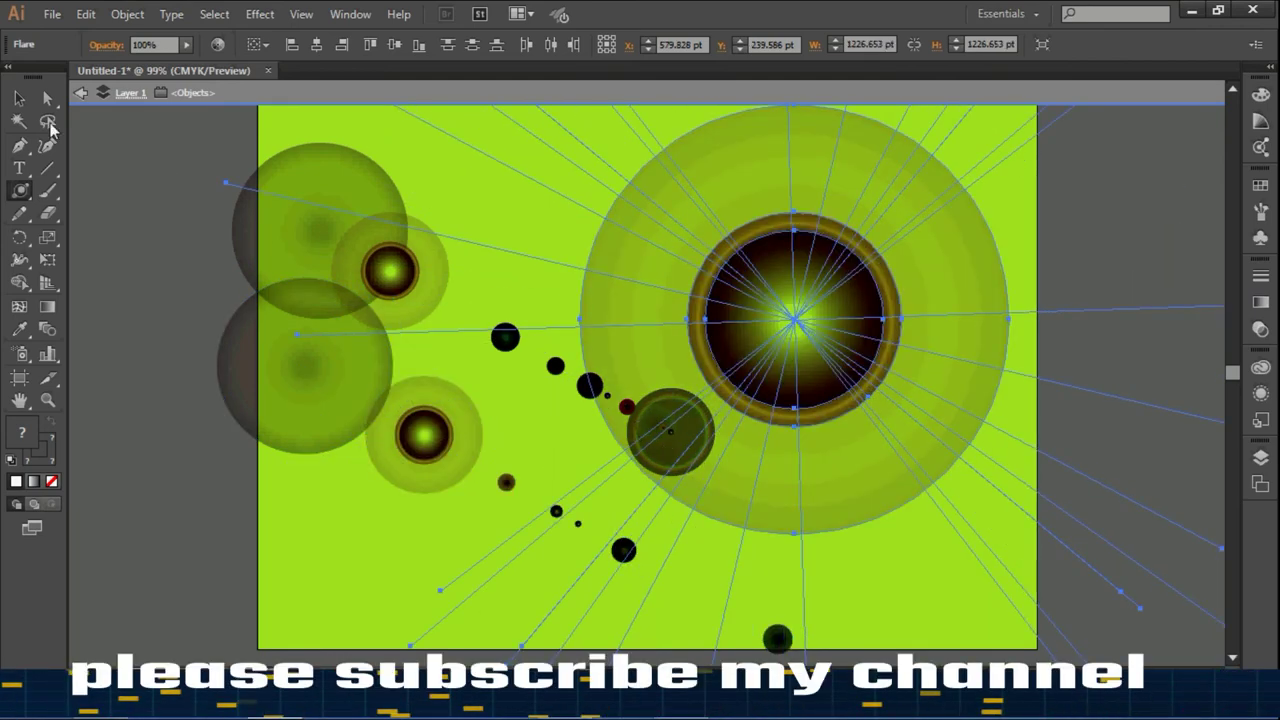
left_click(23, 97)
left_click(537, 208)
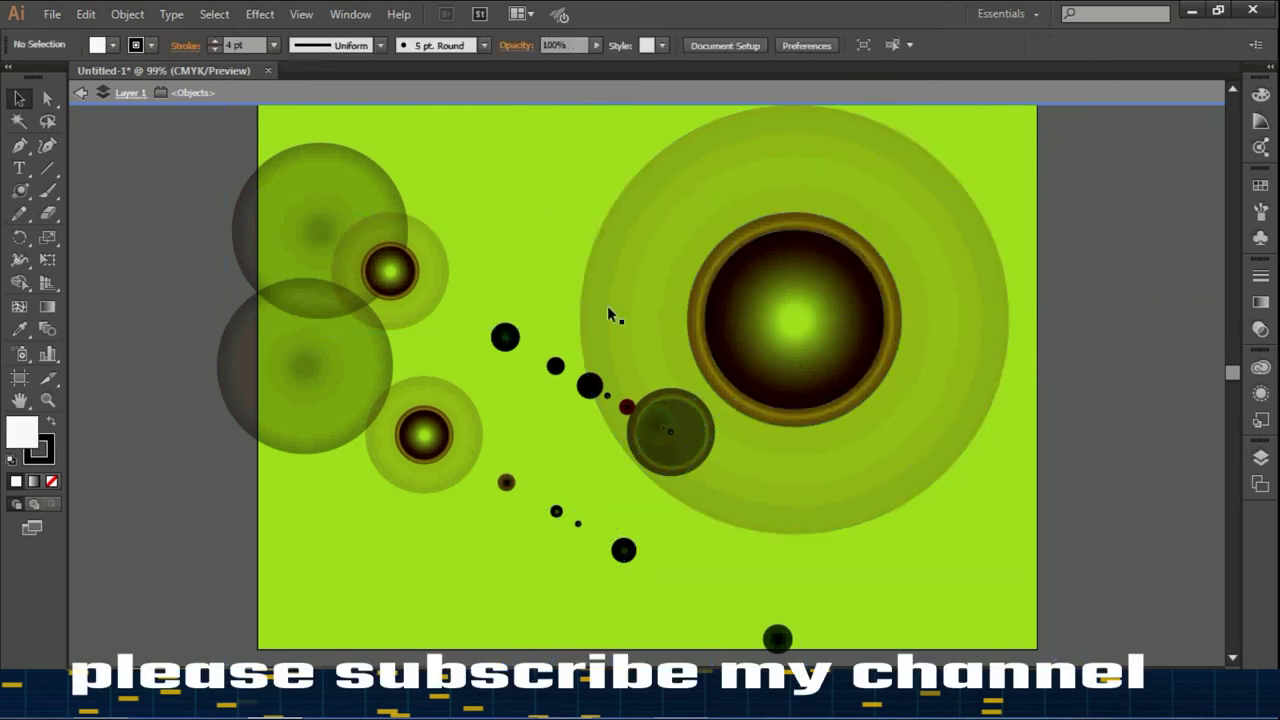